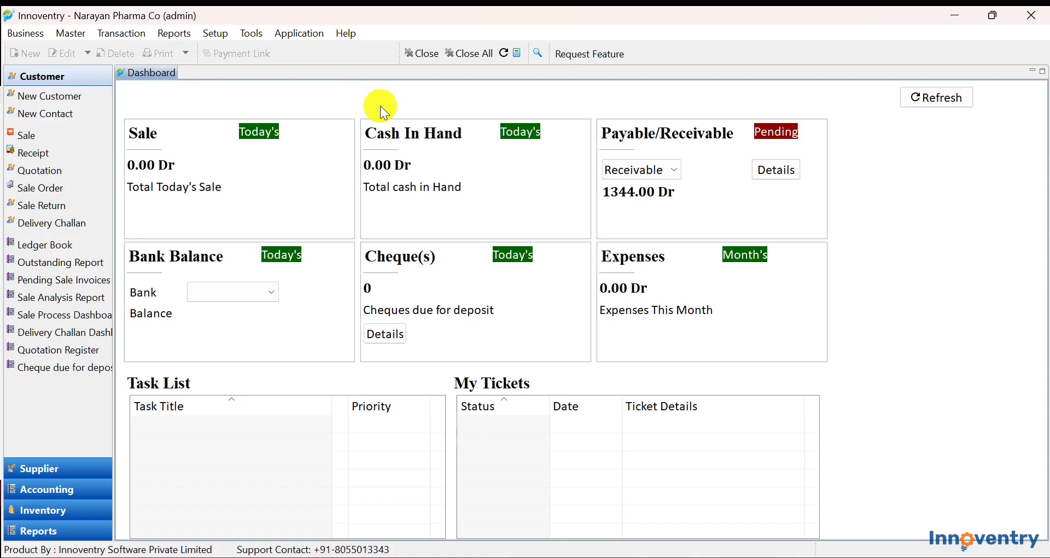
- Start a new journal voucher and add an ICICI Bank A/C line with a credit of 295
{"action": "key", "text": "ctrl+j"}
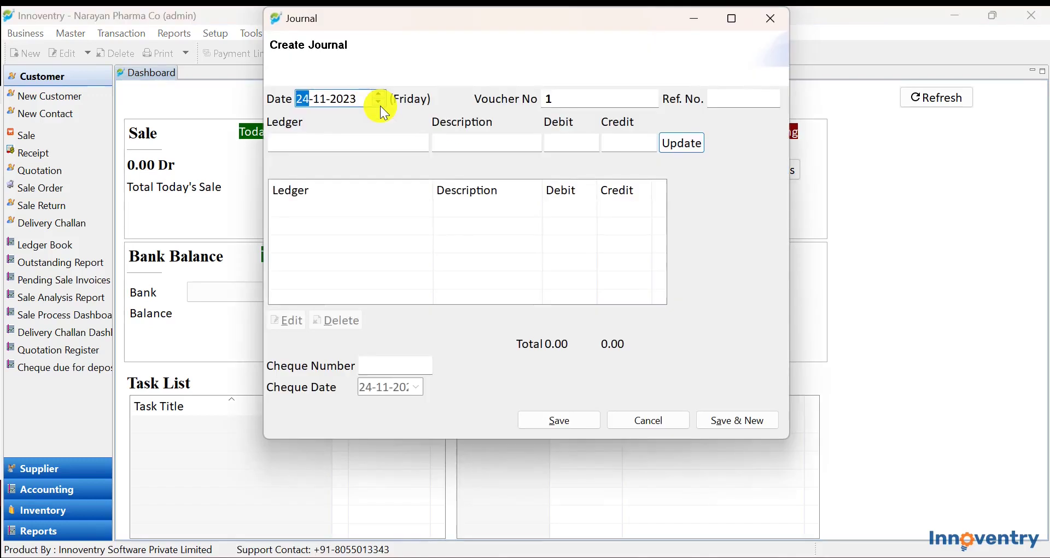
{"action": "key", "text": "Escape"}
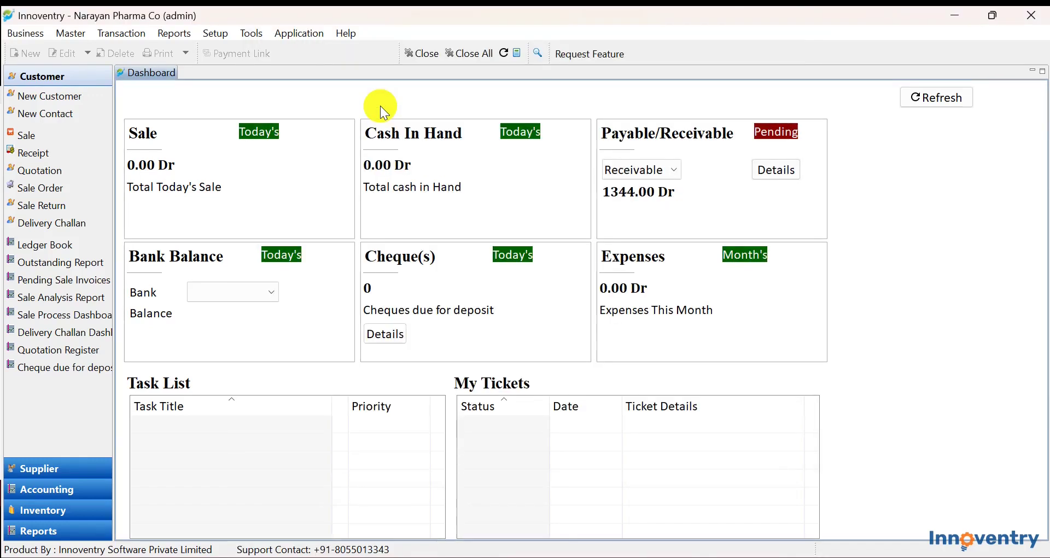
{"action": "left_click", "coordinate": [112, 34]}
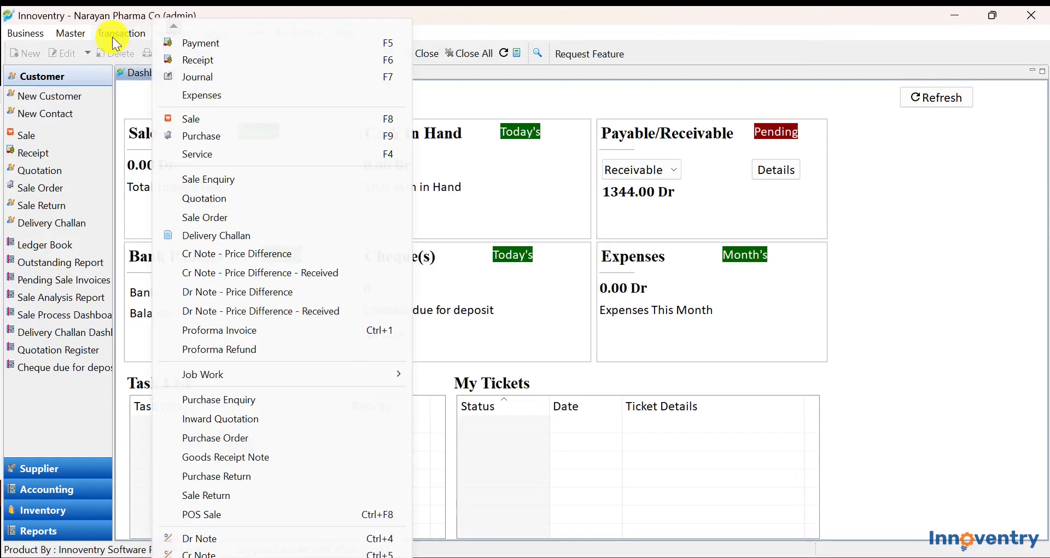
{"action": "left_click", "coordinate": [189, 77]}
{"action": "left_click", "coordinate": [358, 145]}
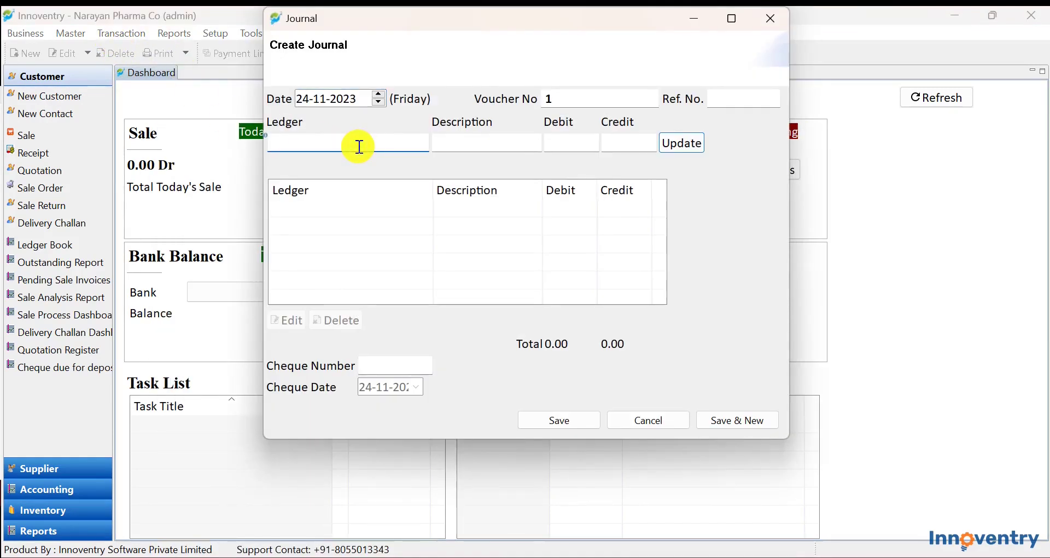
{"action": "type", "text": "ici"}
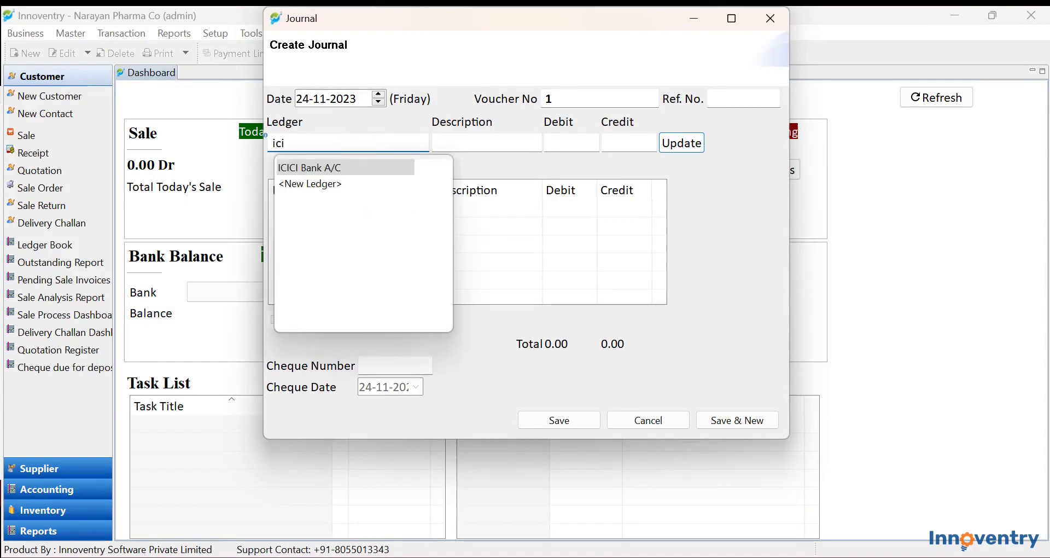
{"action": "key", "text": "Return"}
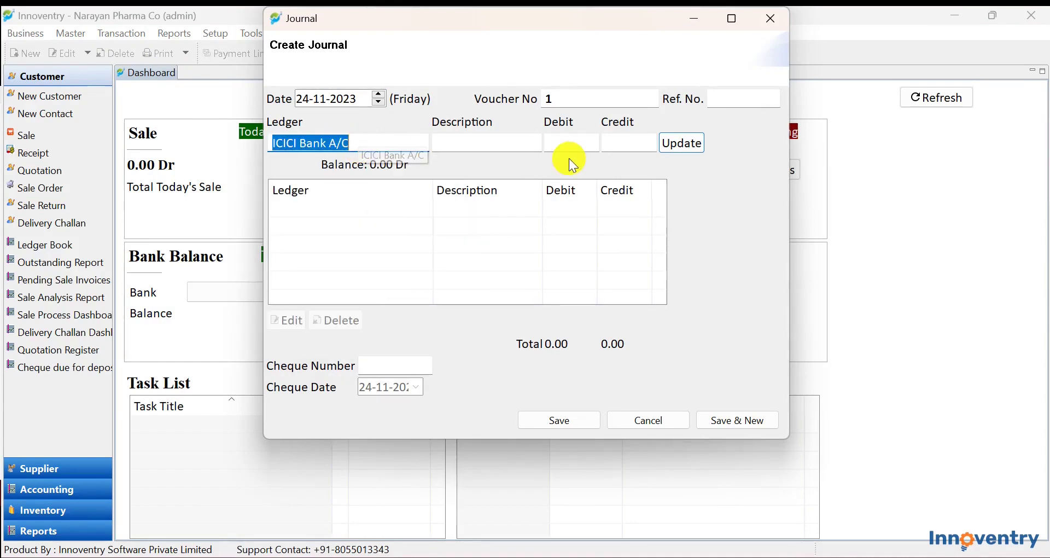
{"action": "left_click", "coordinate": [639, 144]}
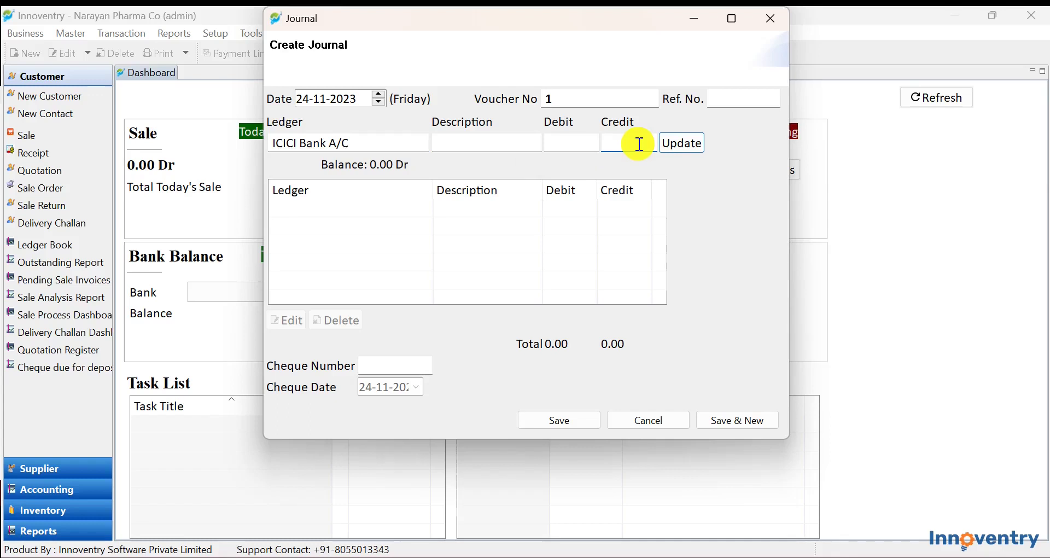
{"action": "type", "text": "290"}
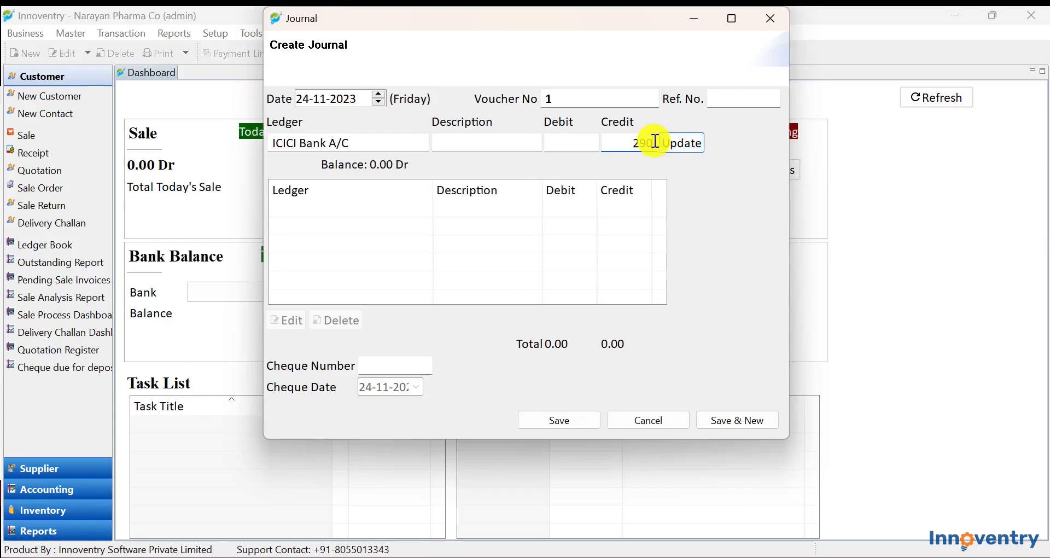
{"action": "key", "text": "BackSpace"}
{"action": "type", "text": "5"}
{"action": "left_click", "coordinate": [672, 142]}
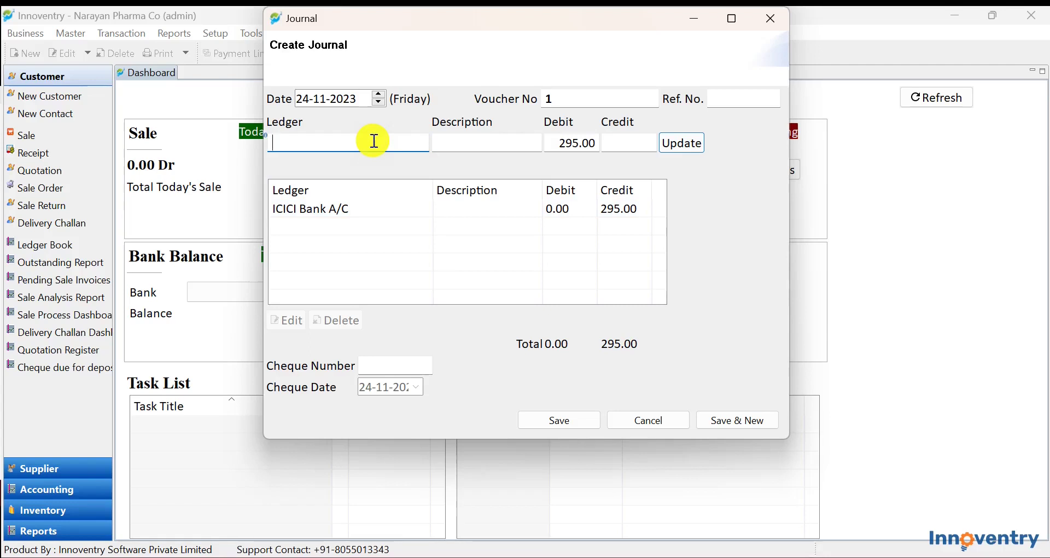
- Add a Bank Expenses line to the journal with a debit of 250
{"action": "type", "text": "ba"}
{"action": "key", "text": "Return"}
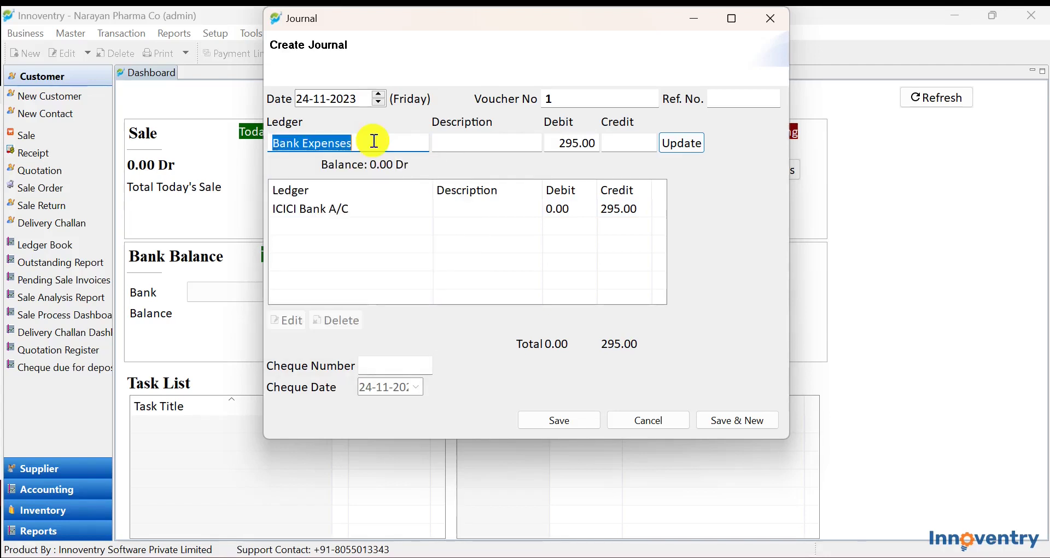
{"action": "left_click", "coordinate": [571, 139]}
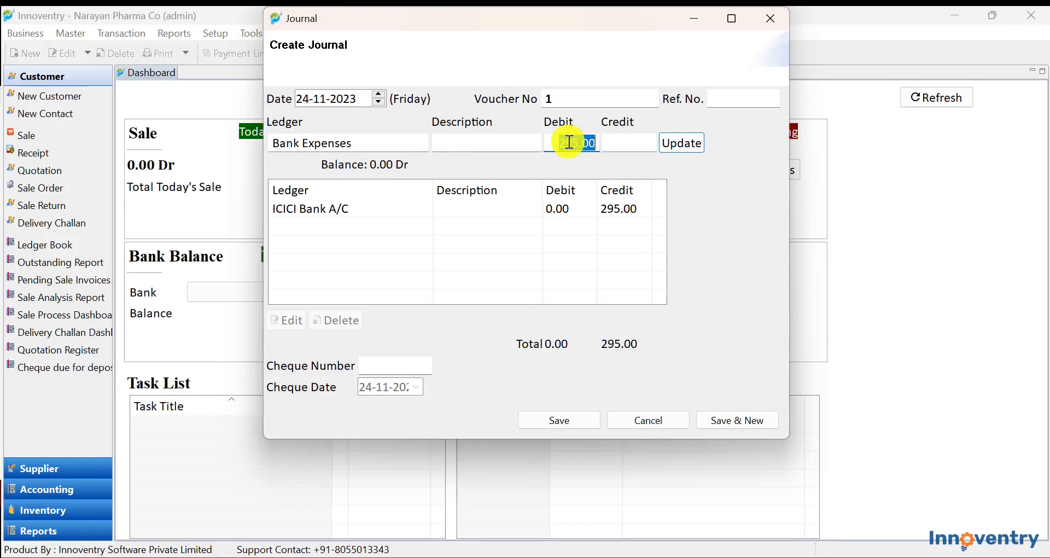
{"action": "type", "text": "250"}
{"action": "left_click", "coordinate": [683, 143]}
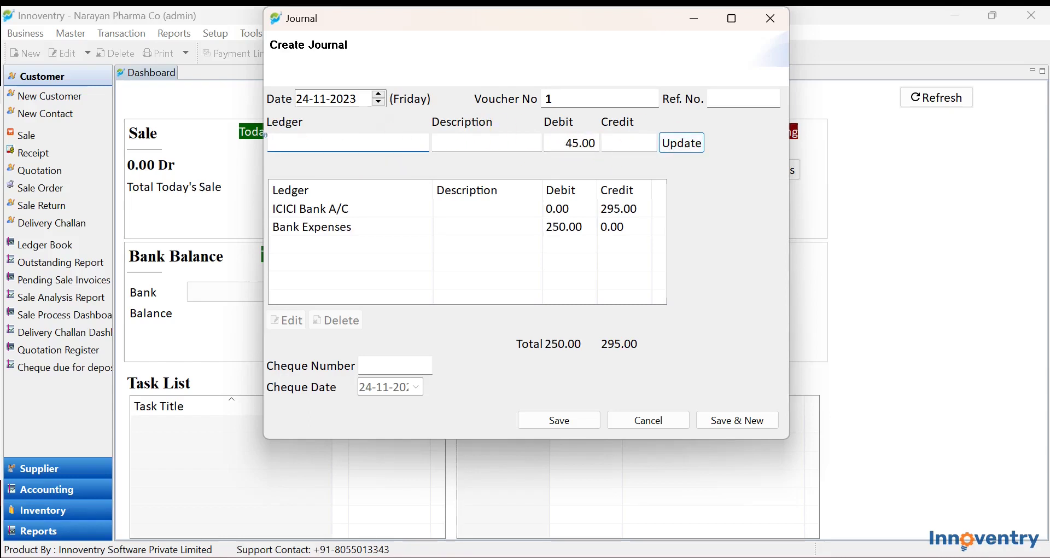
- Add a CGST Input Tax line to the journal with a debit of 22.5
{"action": "type", "text": "cgst"}
{"action": "key", "text": "Return"}
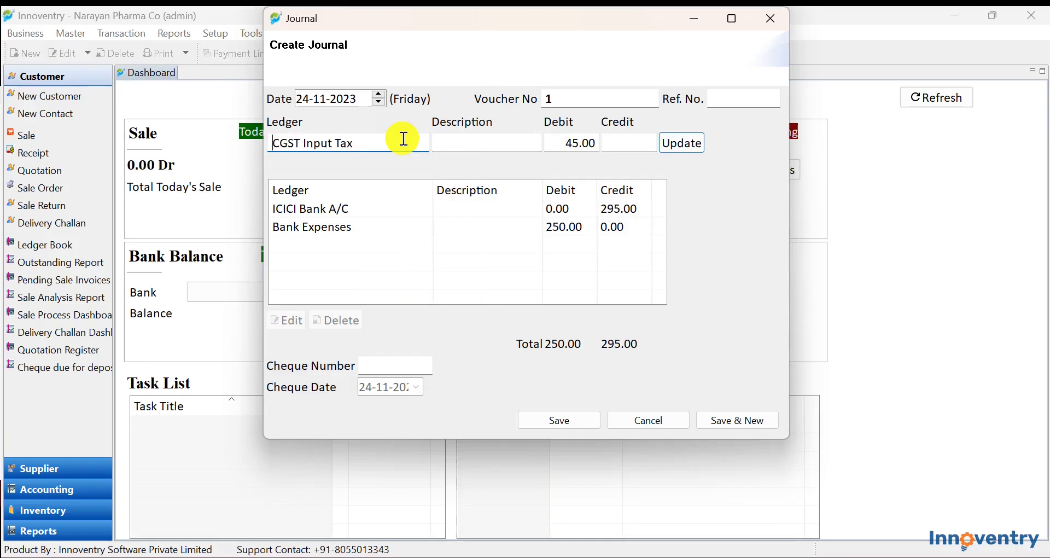
{"action": "left_click", "coordinate": [580, 143]}
{"action": "type", "text": "22."}
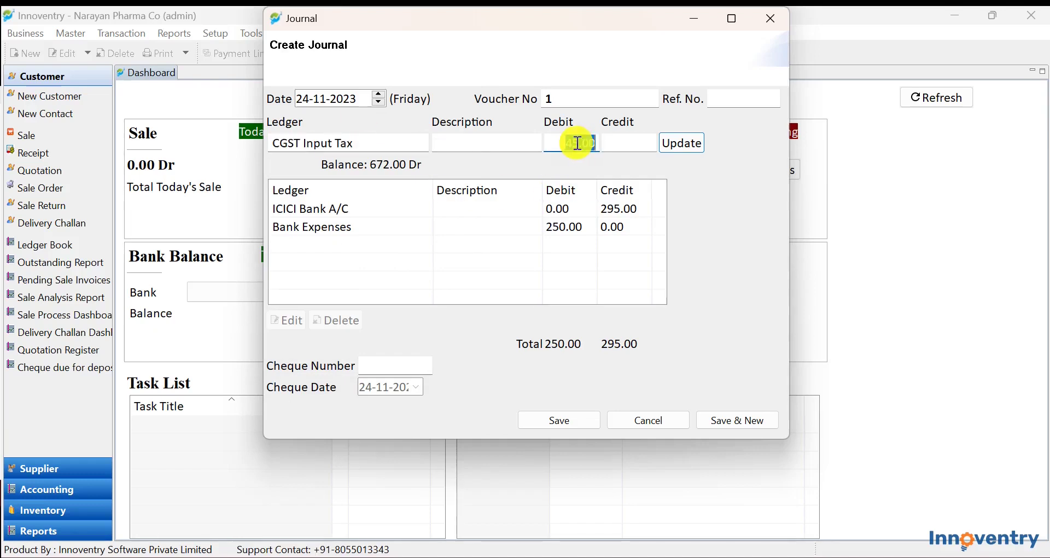
{"action": "type", "text": "5"}
{"action": "left_click", "coordinate": [681, 143]}
- Add an SGST Input Tax line with a debit of 22.50 and save the journal voucher
{"action": "type", "text": "sgst"}
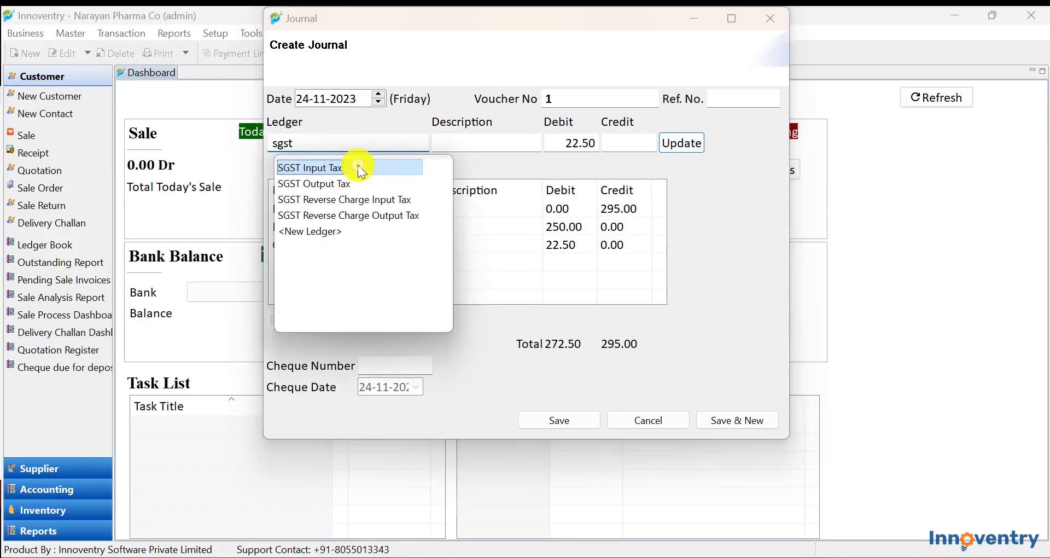
{"action": "left_click", "coordinate": [357, 167]}
{"action": "left_click", "coordinate": [695, 143]}
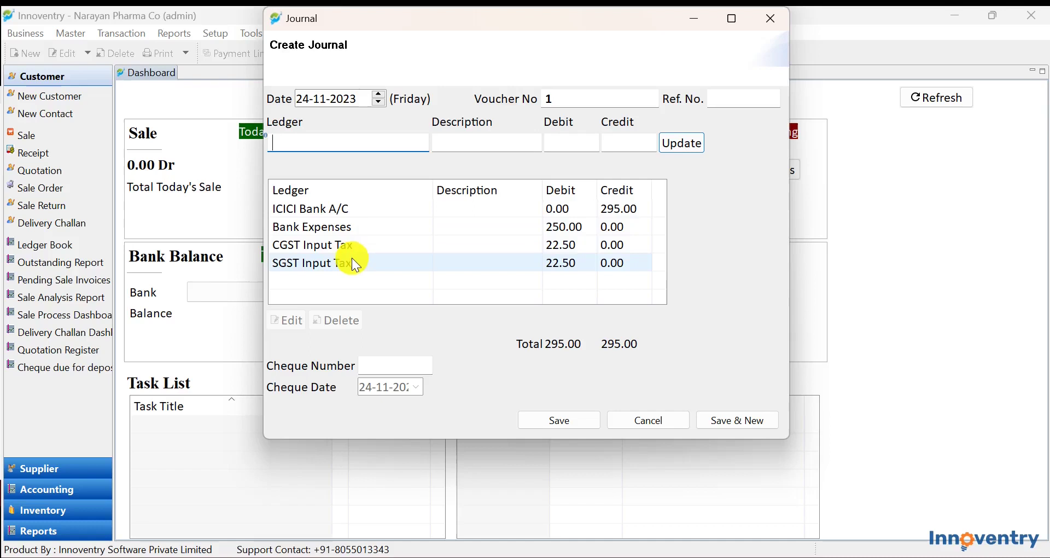
{"action": "left_click", "coordinate": [553, 423]}
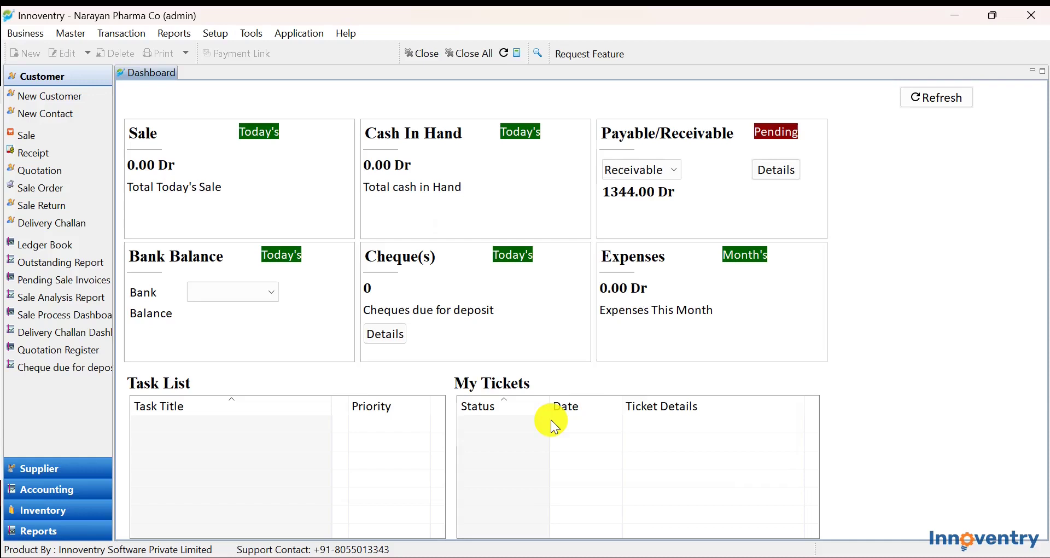
- Review the journal entry in the Day Book and in the Other ITC section of the GSTR-3 report for 24-11-2023, closing both reports
{"action": "key", "text": "ctrl+d"}
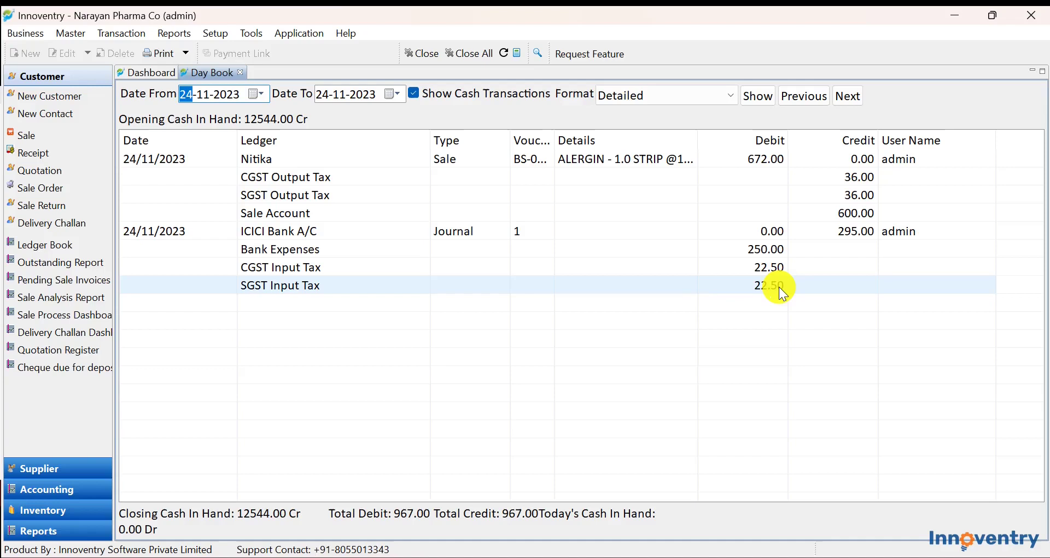
{"action": "left_click", "coordinate": [185, 36]}
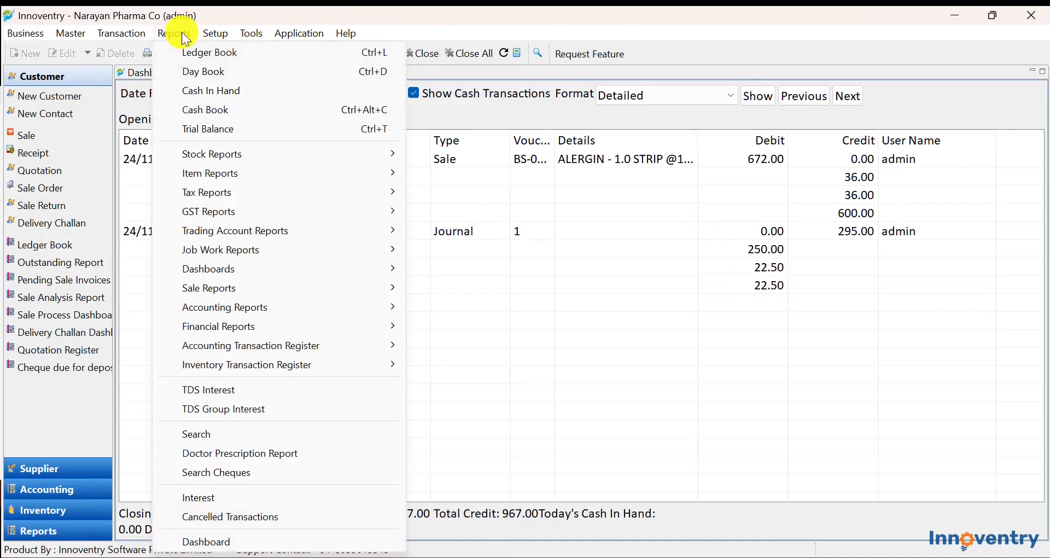
{"action": "mouse_move", "coordinate": [237, 213]}
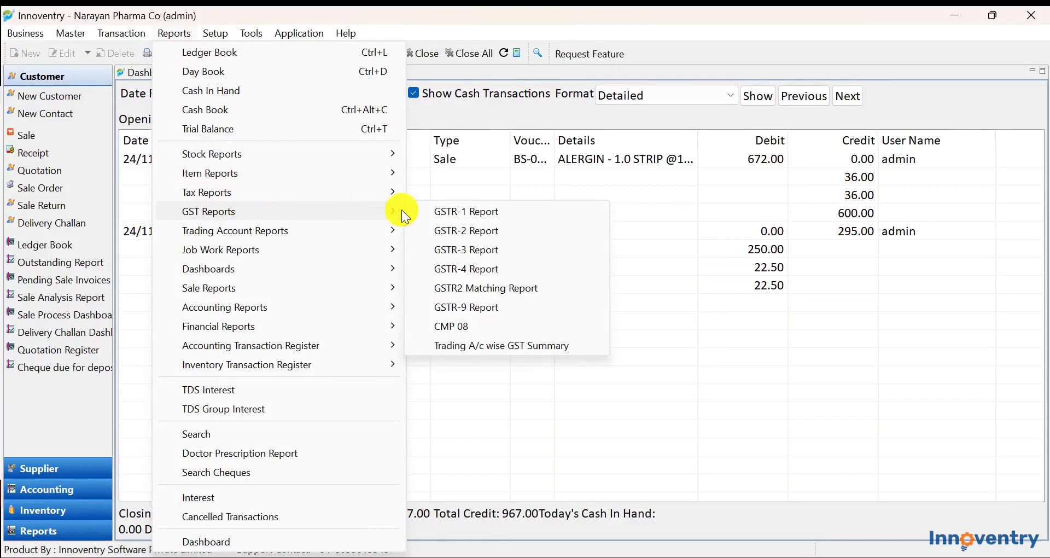
{"action": "left_click", "coordinate": [478, 251]}
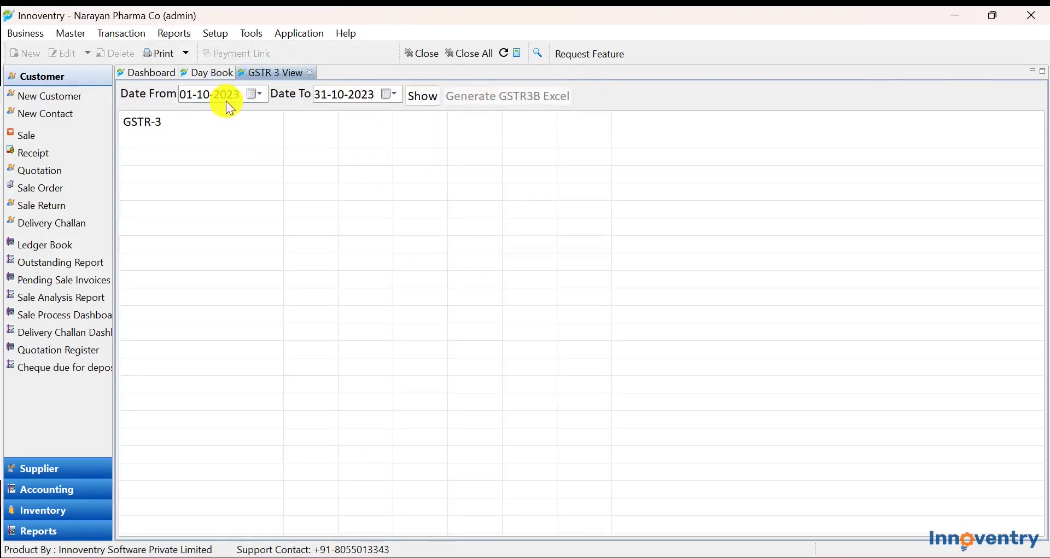
{"action": "left_click", "coordinate": [190, 100]}
{"action": "left_click", "coordinate": [324, 99]}
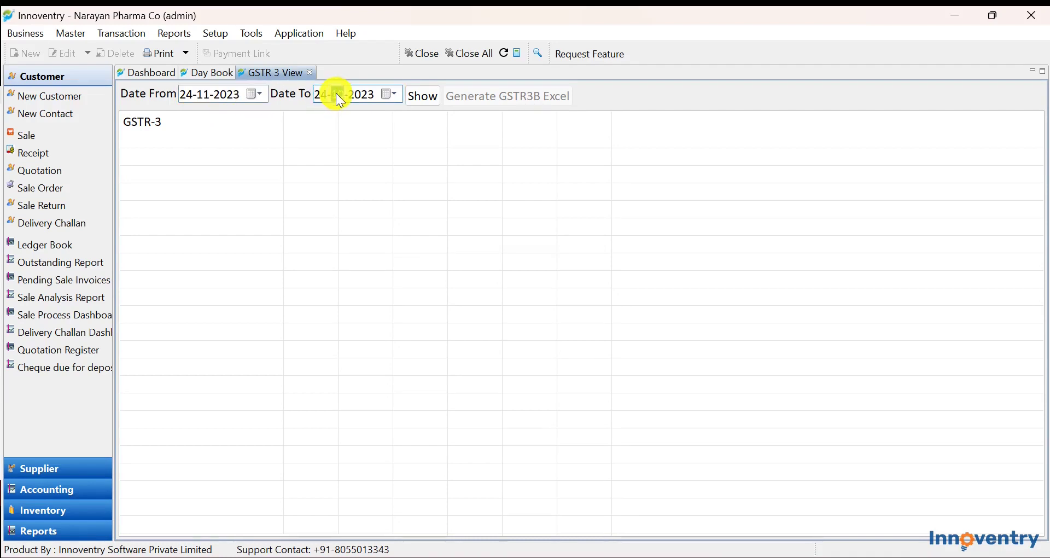
{"action": "left_click", "coordinate": [431, 99]}
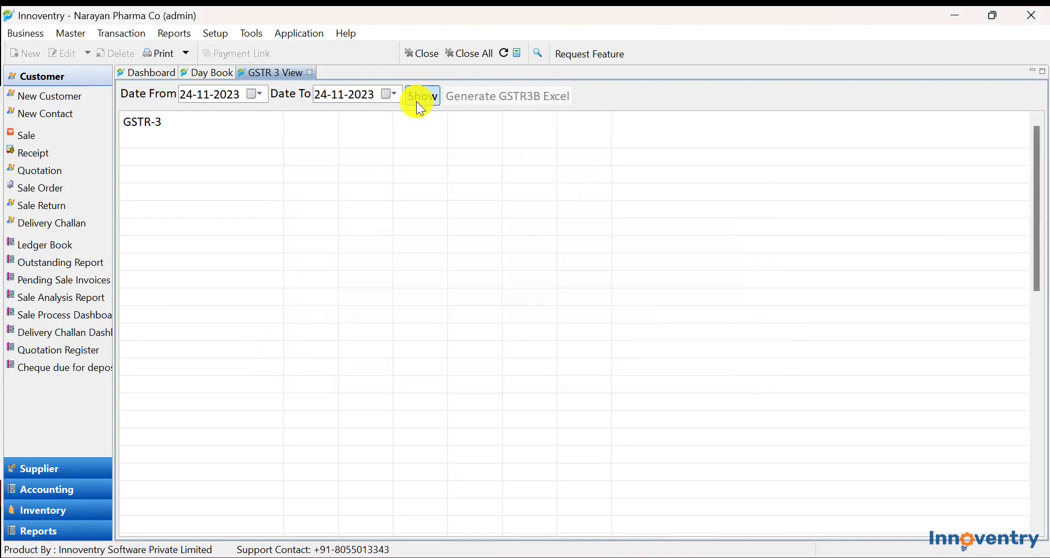
{"action": "left_click_drag", "start_coordinate": [1033, 205], "coordinate": [1032, 471]}
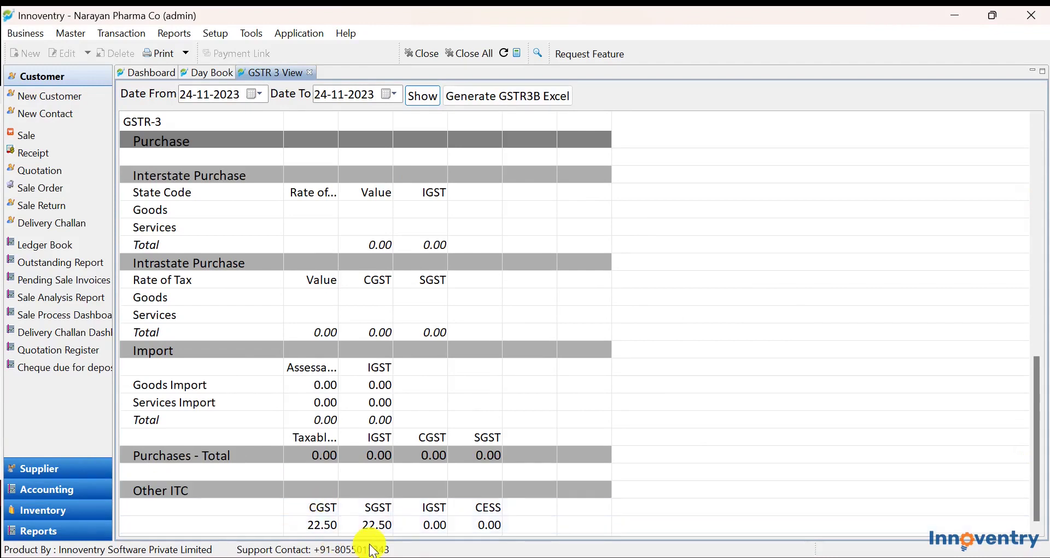
{"action": "left_click", "coordinate": [309, 75]}
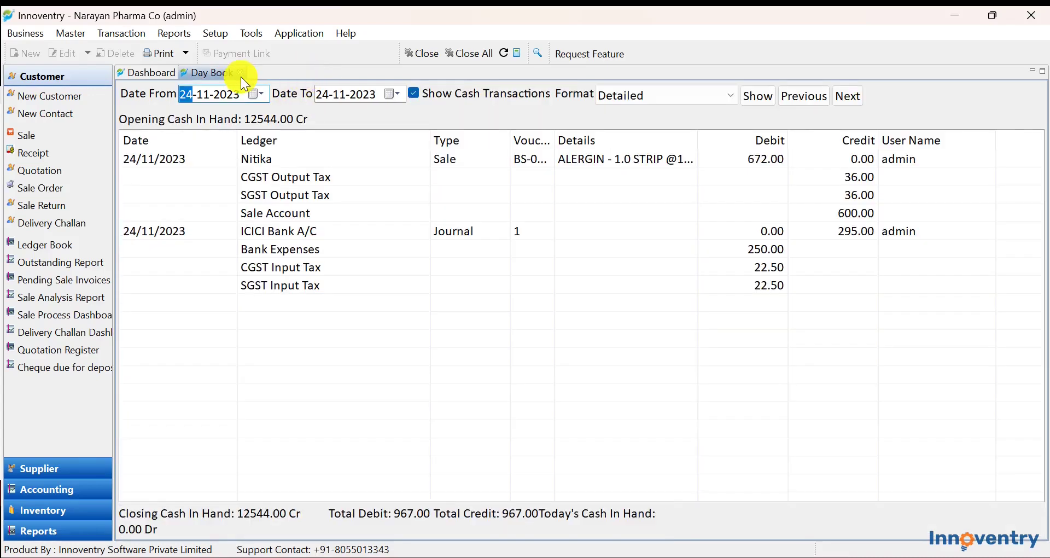
{"action": "left_click", "coordinate": [241, 72]}
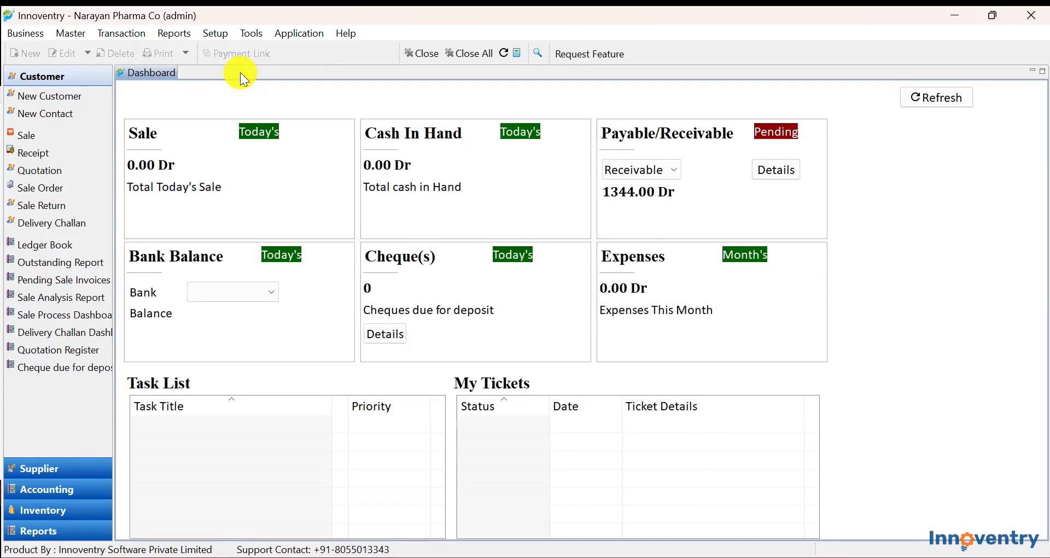
- Start a new expenses voucher with ICICI Bank A/C as the party
{"action": "left_click", "coordinate": [135, 35]}
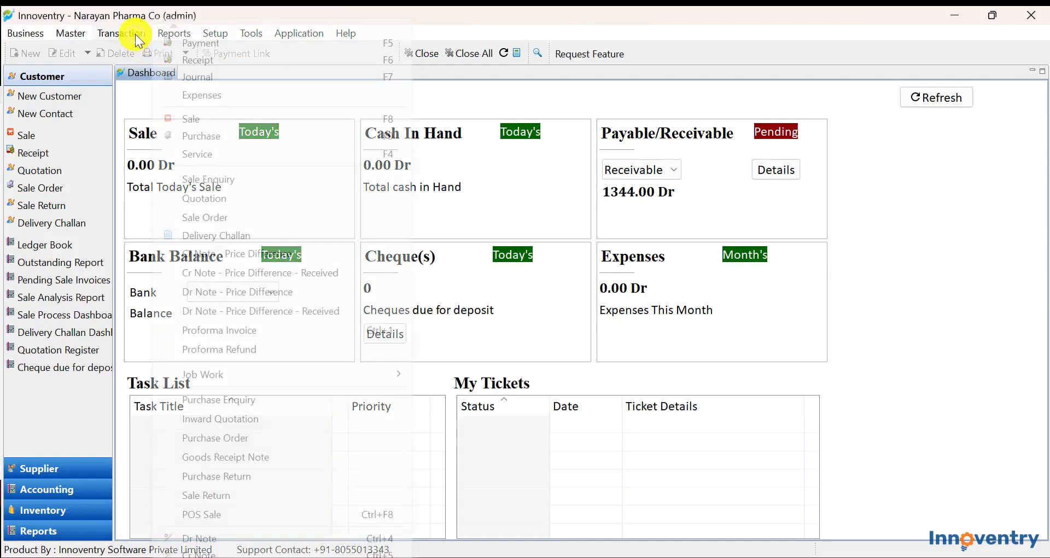
{"action": "left_click", "coordinate": [193, 96]}
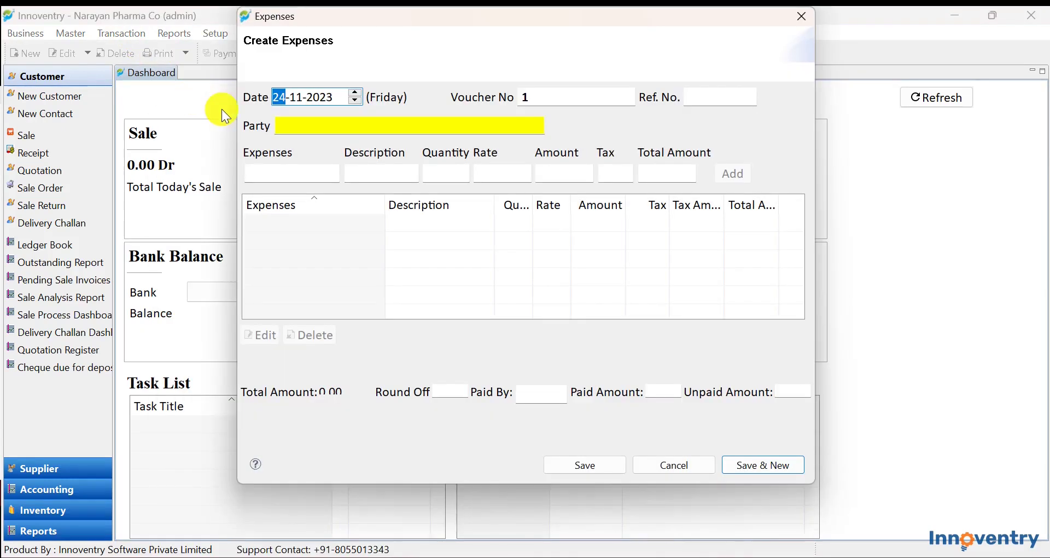
{"action": "left_click", "coordinate": [305, 125]}
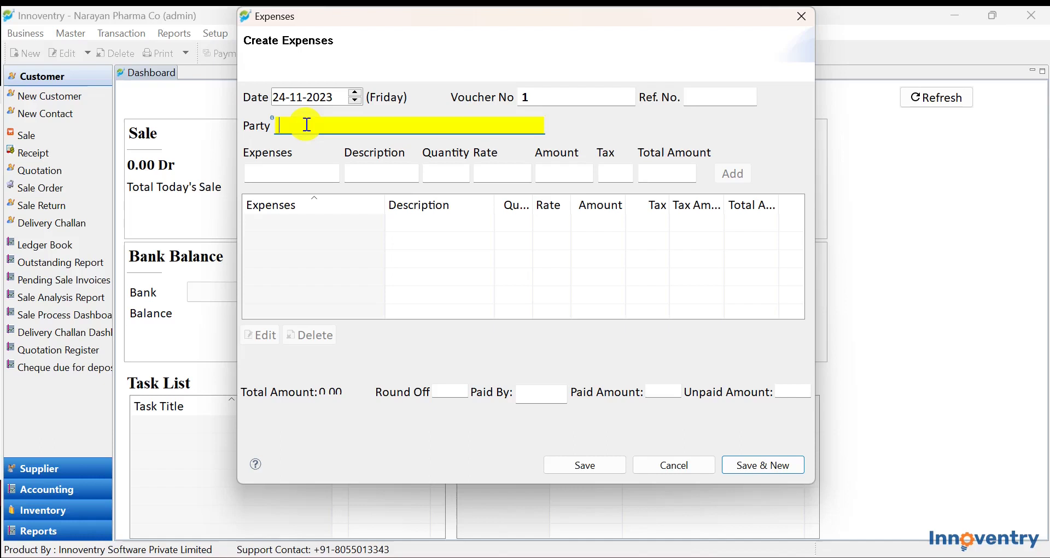
{"action": "type", "text": "ic"}
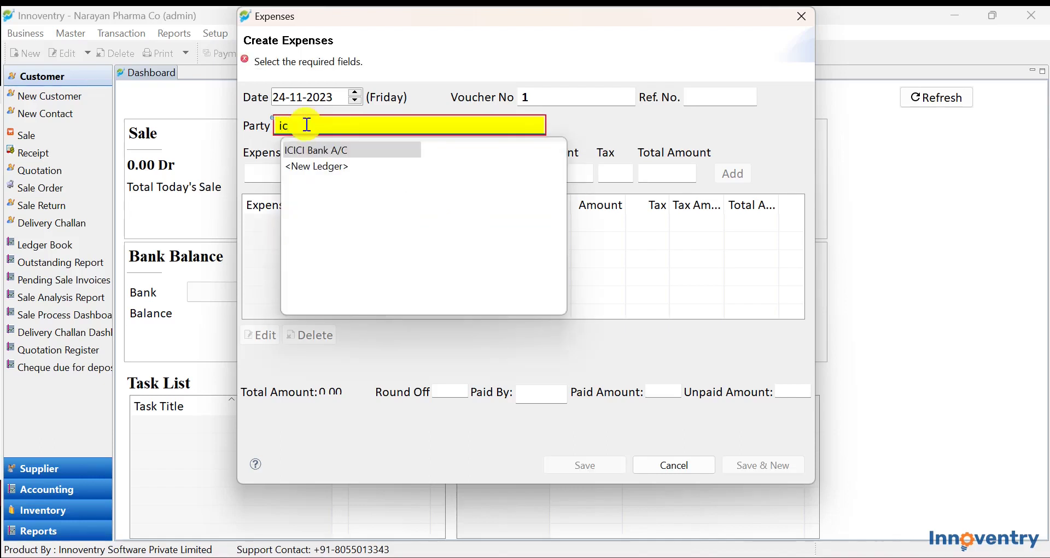
{"action": "key", "text": "Return"}
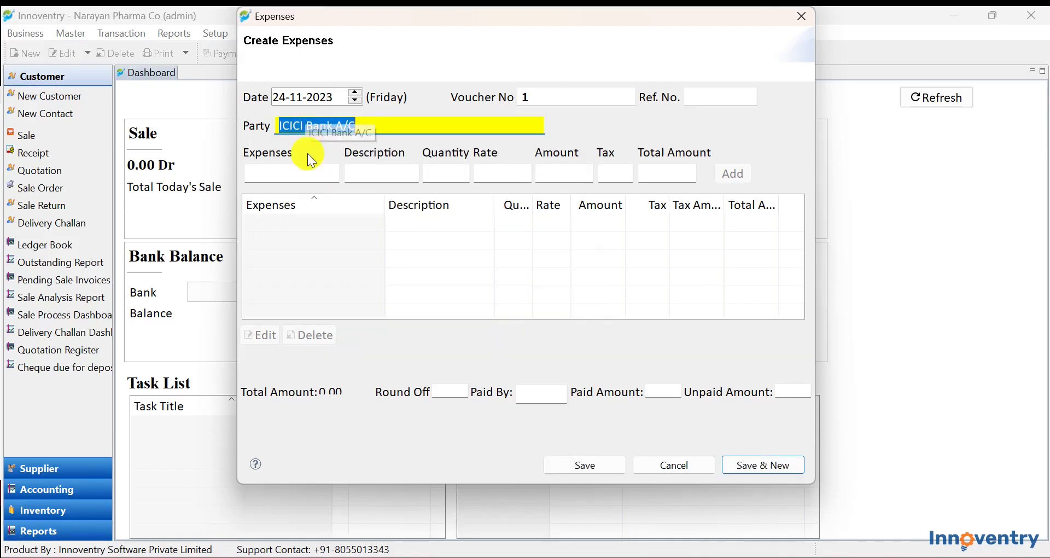
- Add a Bank Expenses line to the expenses voucher at a rate of 250
{"action": "left_click", "coordinate": [314, 170]}
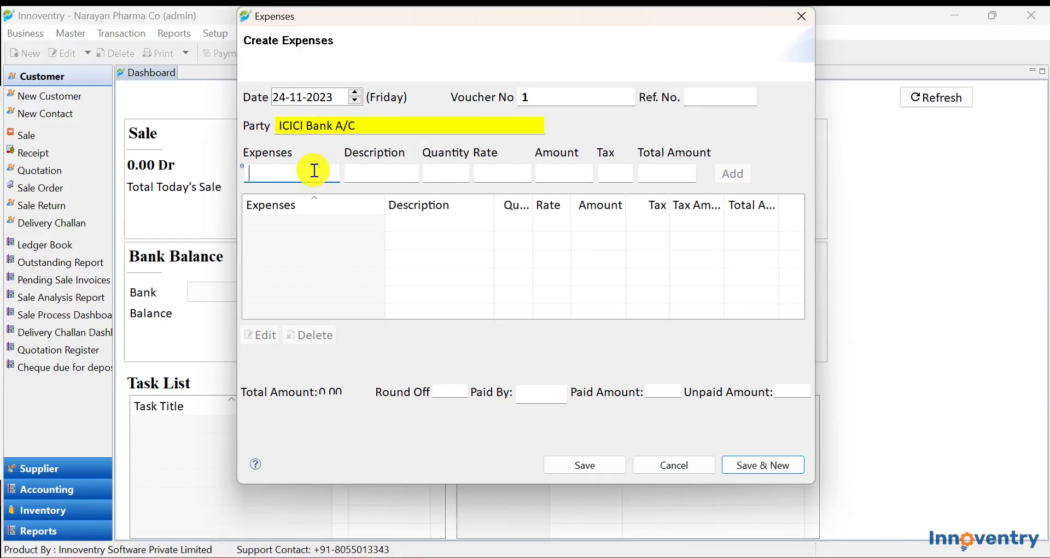
{"action": "type", "text": "bank"}
{"action": "key", "text": "Return"}
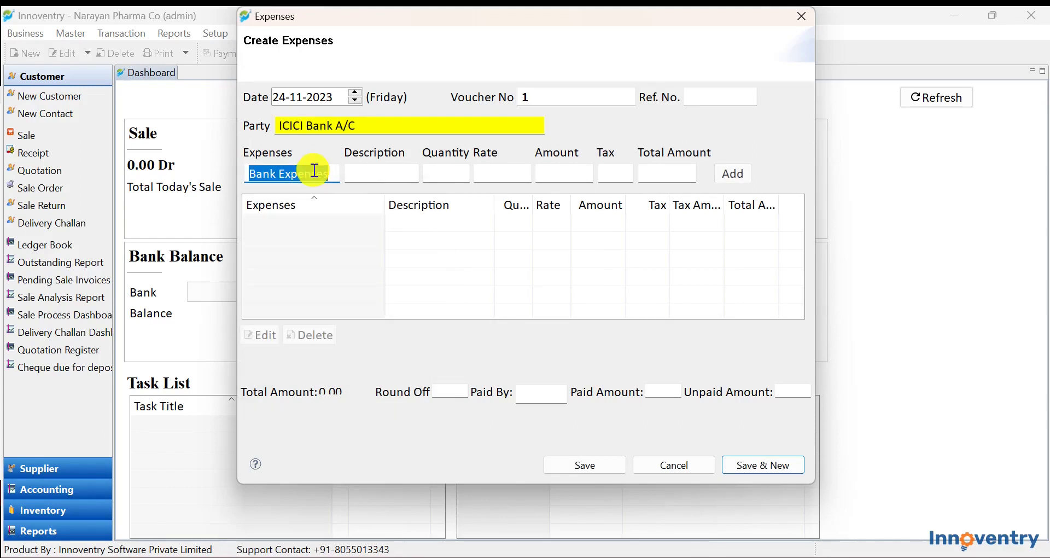
{"action": "left_click", "coordinate": [509, 169]}
{"action": "type", "text": "250"}
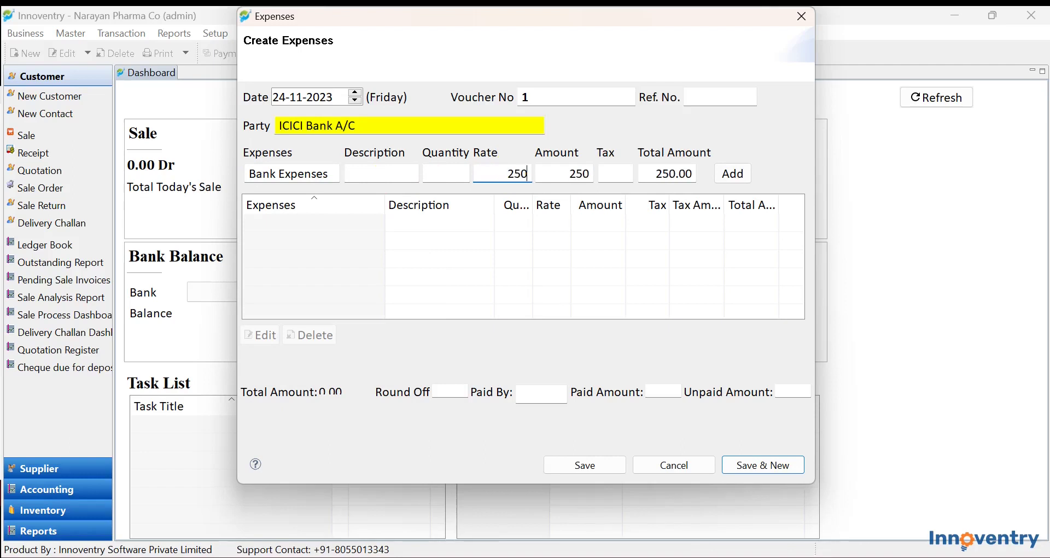
{"action": "left_click", "coordinate": [735, 174]}
- Edit the Bank Expenses line of the expenses voucher to apply the GST 18 tax group
{"action": "left_click", "coordinate": [585, 225]}
{"action": "left_click", "coordinate": [257, 334]}
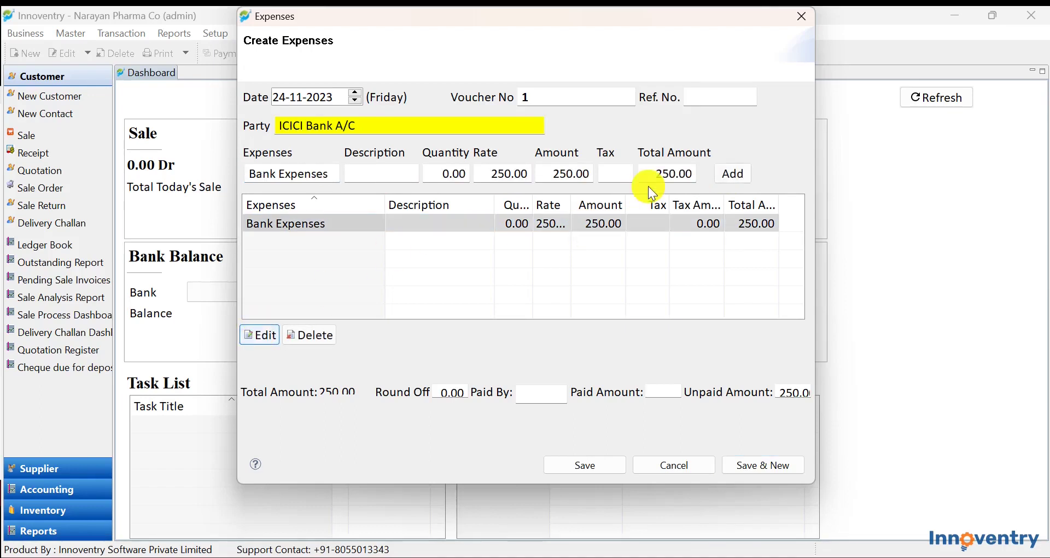
{"action": "left_click", "coordinate": [626, 173]}
{"action": "type", "text": "gst"}
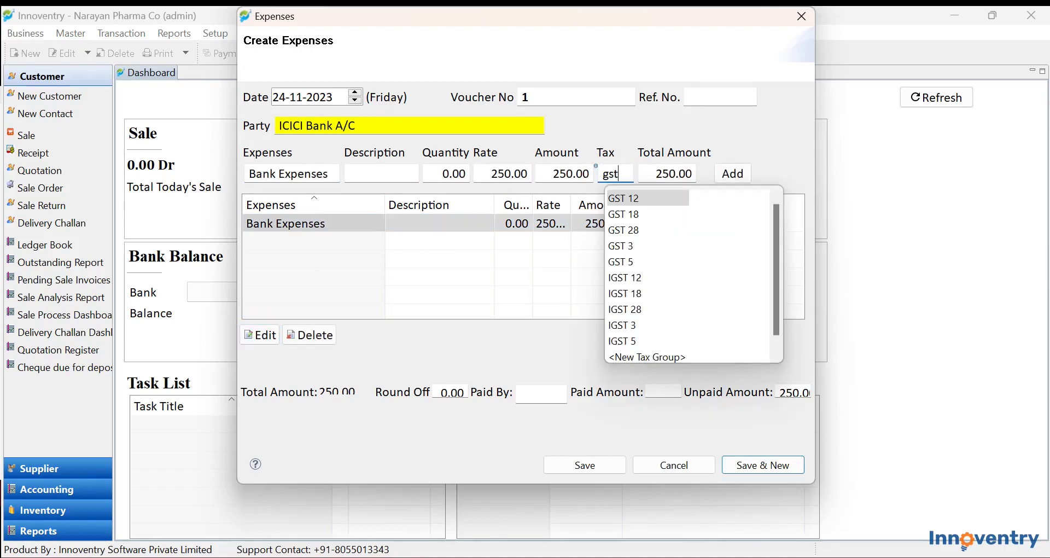
{"action": "key", "text": "Down"}
{"action": "key", "text": "Return"}
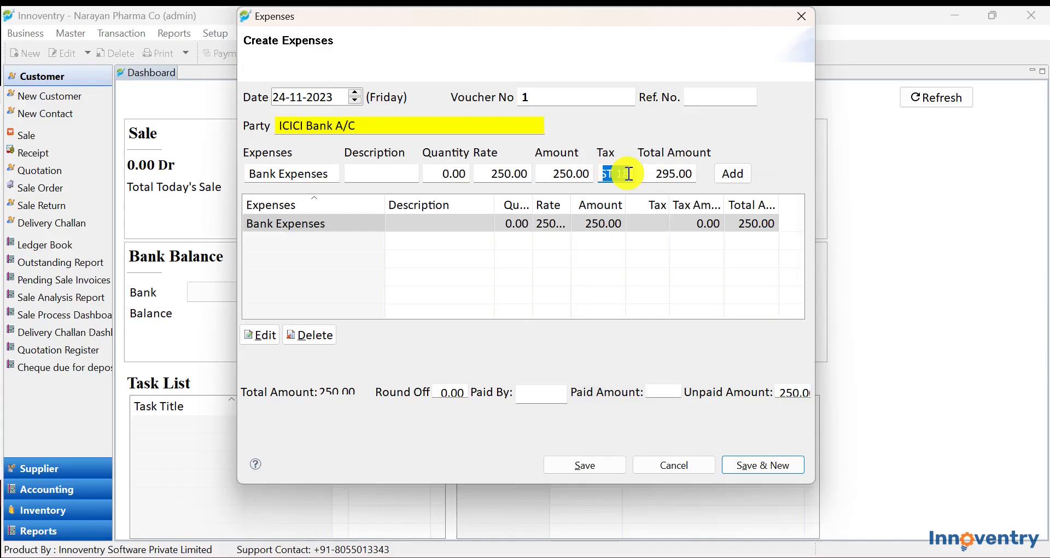
{"action": "left_click", "coordinate": [727, 173]}
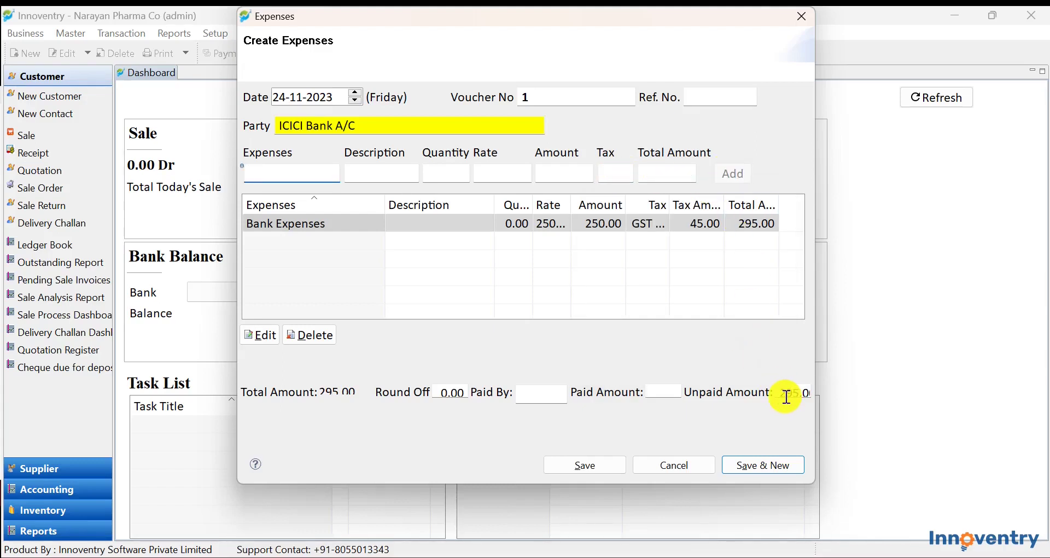
- Set the voucher's paid amount to 295 with ICICI Bank A/c as the payment mode, and save the expenses voucher
{"action": "left_click_drag", "start_coordinate": [786, 394], "coordinate": [819, 395]}
{"action": "key", "text": "BackSpace"}
{"action": "key", "text": "BackSpace"}
{"action": "left_click", "coordinate": [673, 392]}
{"action": "type", "text": "295"}
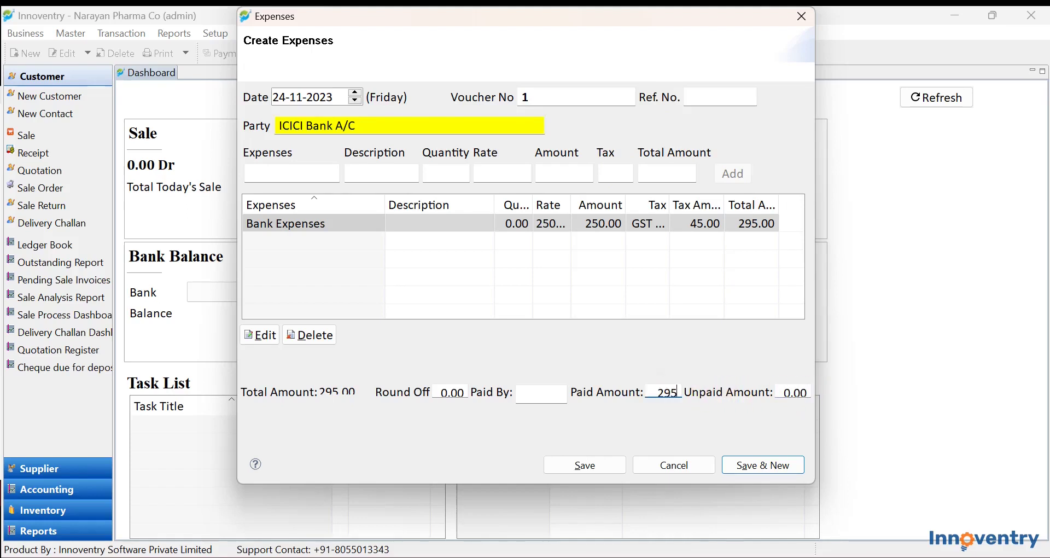
{"action": "left_click", "coordinate": [555, 394]}
{"action": "type", "text": "ici"}
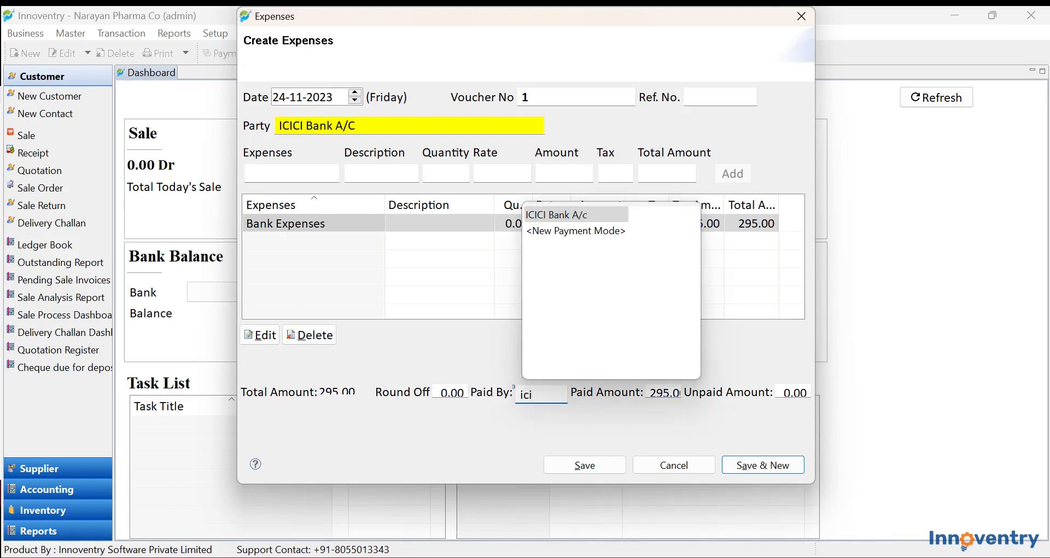
{"action": "key", "text": "Return"}
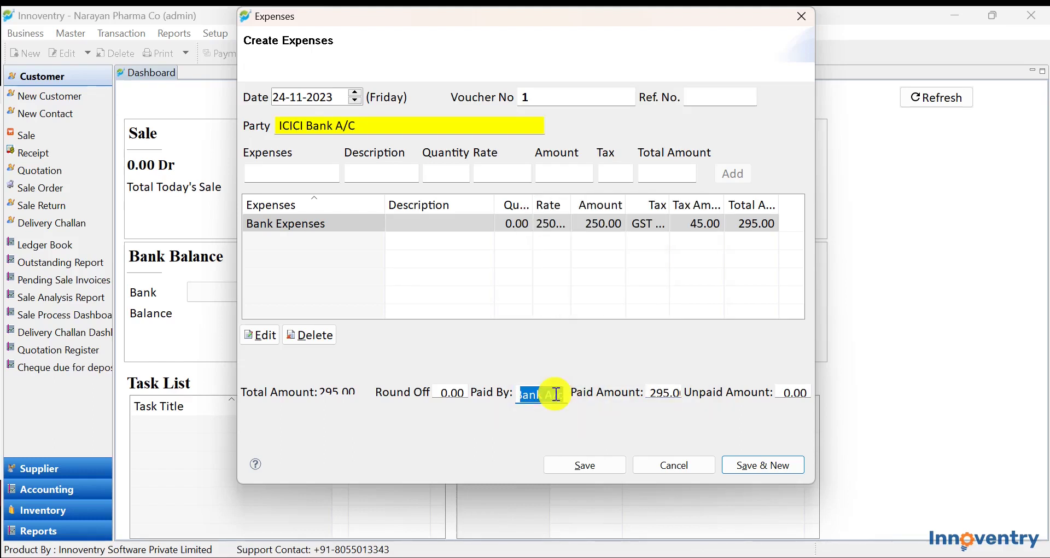
{"action": "left_click", "coordinate": [580, 465]}
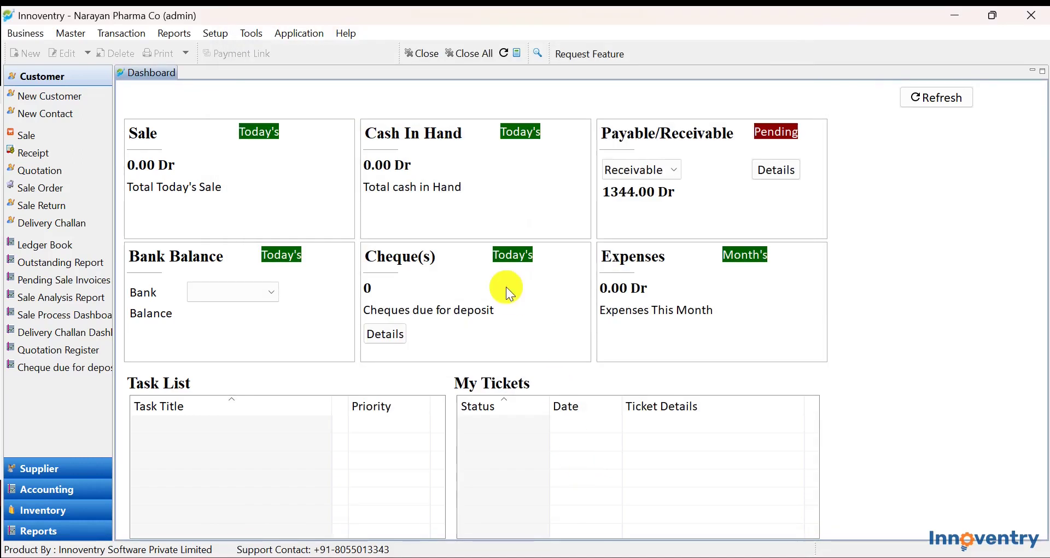
- Open the Day Book and compare the expenses entry with the journal entry for the ICICI bank charges
{"action": "key", "text": "alt+d"}
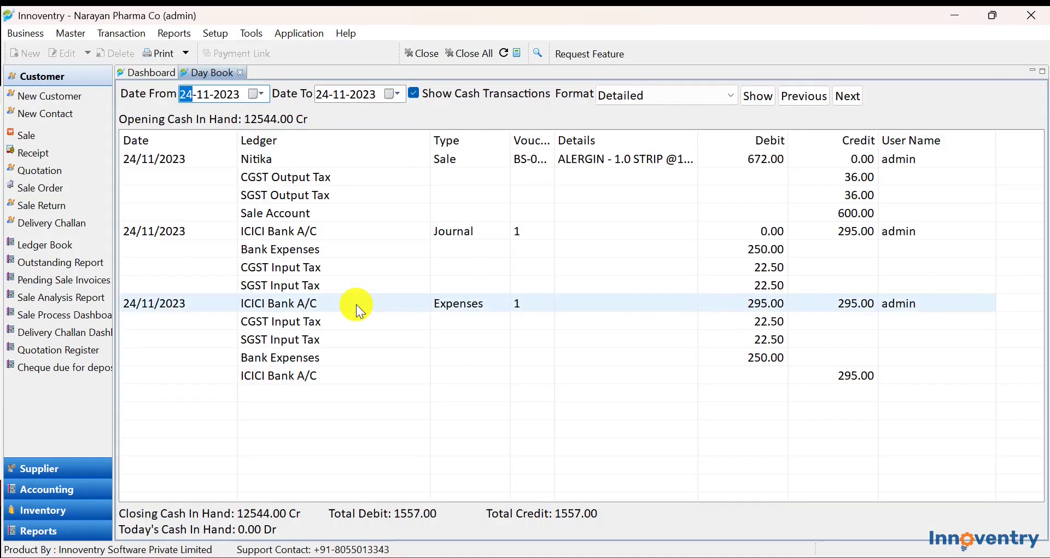
{"action": "left_click", "coordinate": [183, 39]}
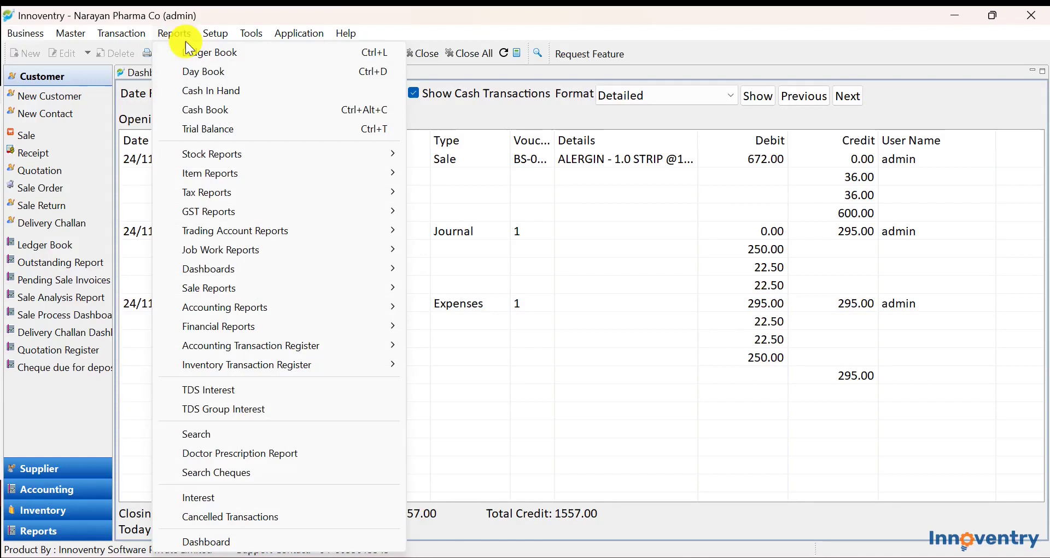
{"action": "left_click", "coordinate": [201, 71]}
{"action": "left_click", "coordinate": [597, 233]}
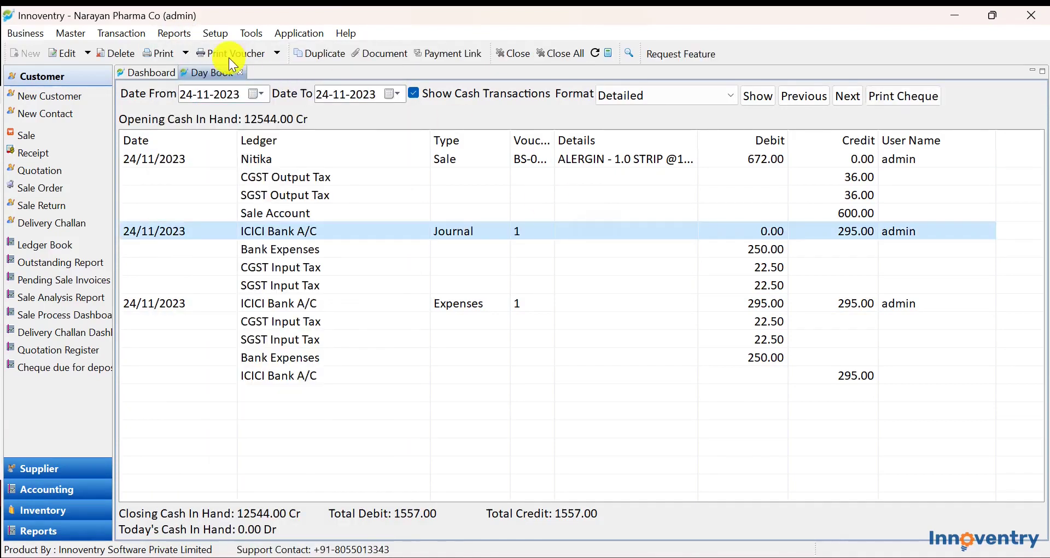
- Generate the GSTR-3 report for 24-11-2023 to 24-11-2023 and examine its Other ITC section
{"action": "left_click", "coordinate": [189, 31]}
{"action": "mouse_move", "coordinate": [211, 34]}
{"action": "mouse_move", "coordinate": [176, 38]}
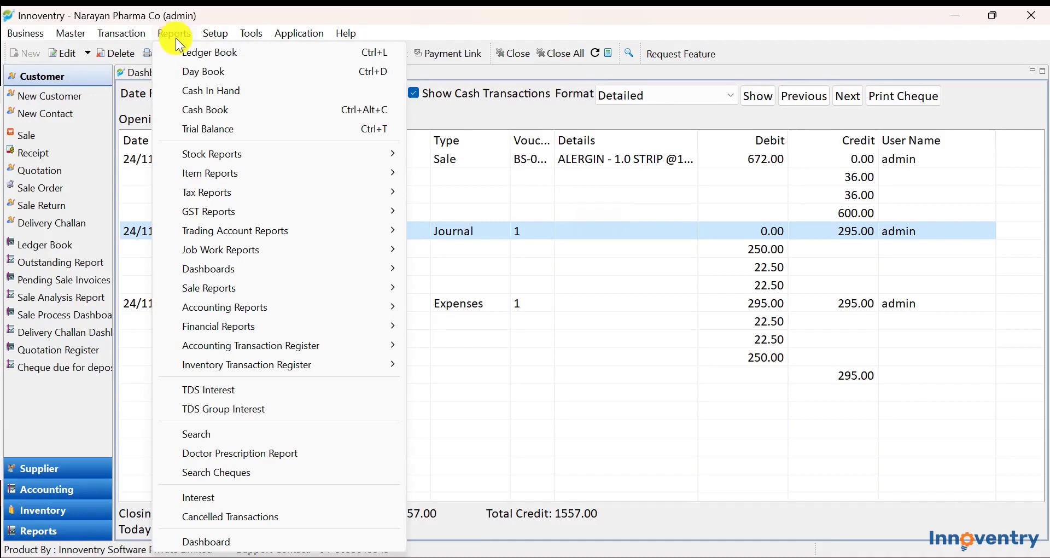
{"action": "mouse_move", "coordinate": [209, 211]}
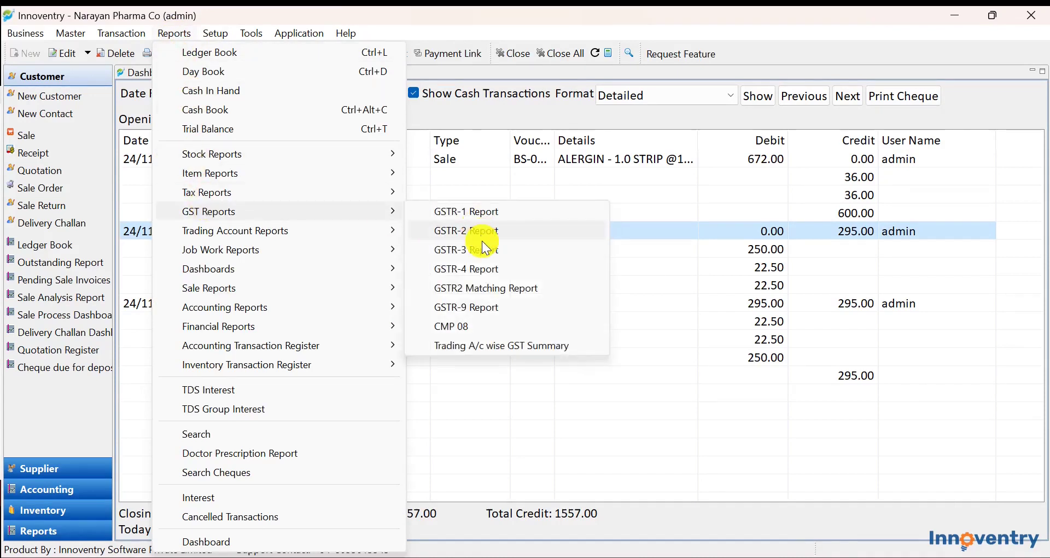
{"action": "left_click", "coordinate": [483, 247]}
{"action": "left_click", "coordinate": [192, 93]}
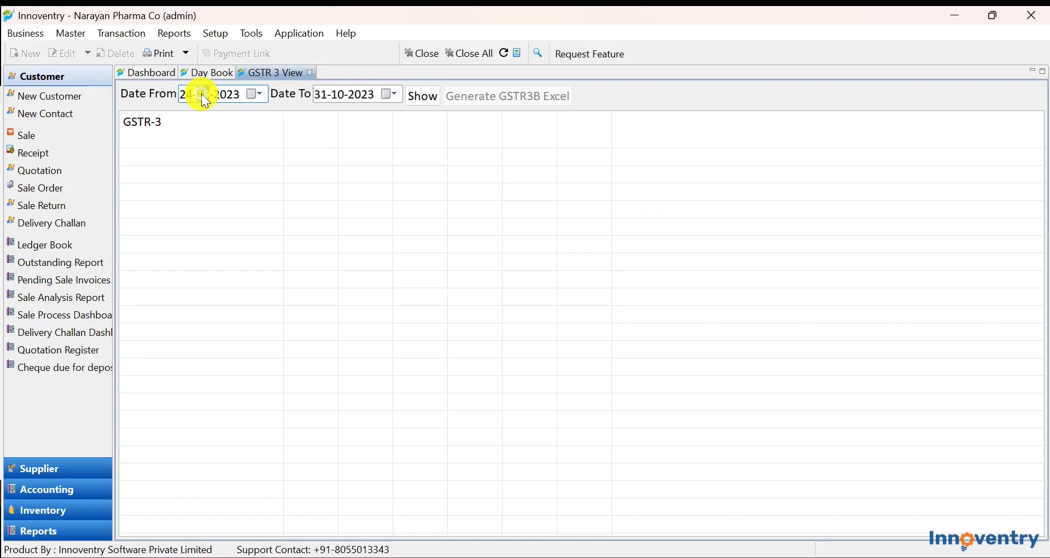
{"action": "left_click", "coordinate": [323, 96]}
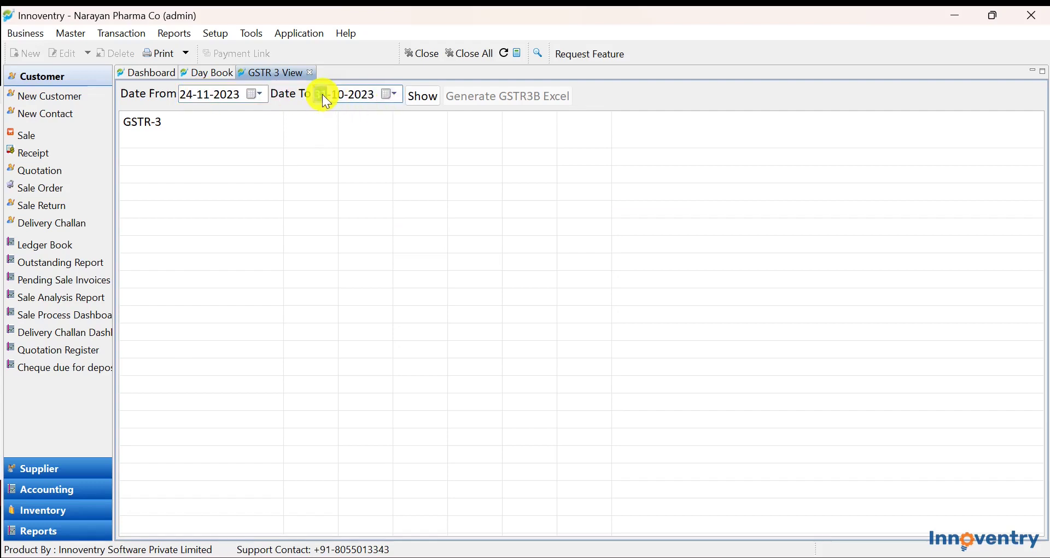
{"action": "type", "text": "11"}
{"action": "left_click", "coordinate": [413, 98]}
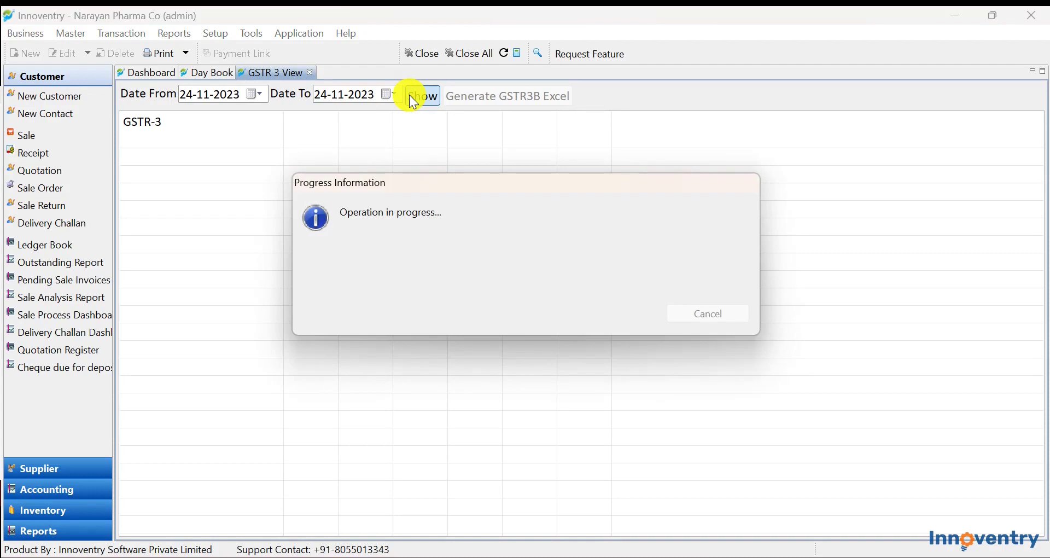
{"action": "left_click_drag", "start_coordinate": [1035, 197], "coordinate": [1043, 446]}
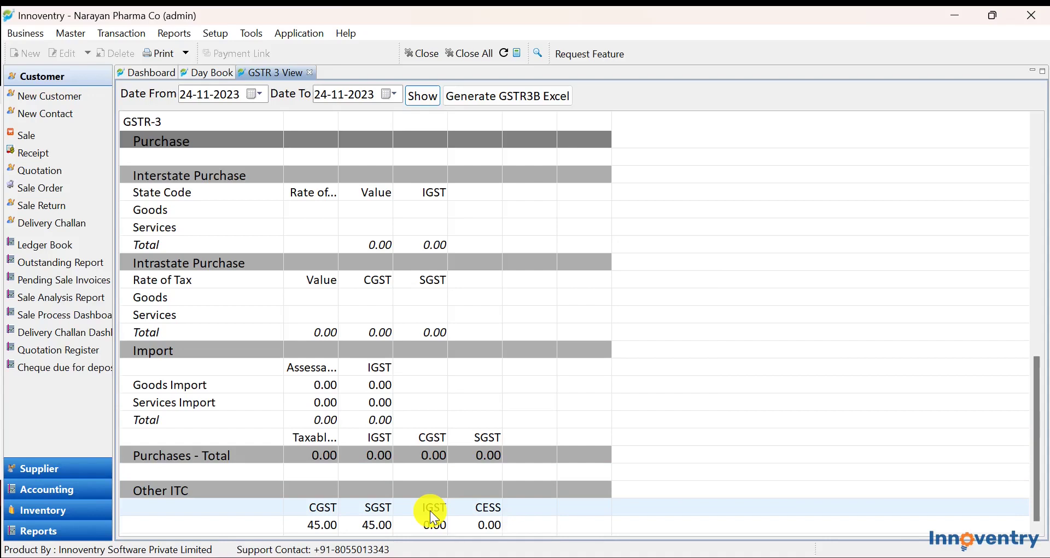
- Return to the Day Book and start a new journal voucher with a Bank Expenses line debited 295
{"action": "left_click", "coordinate": [219, 74]}
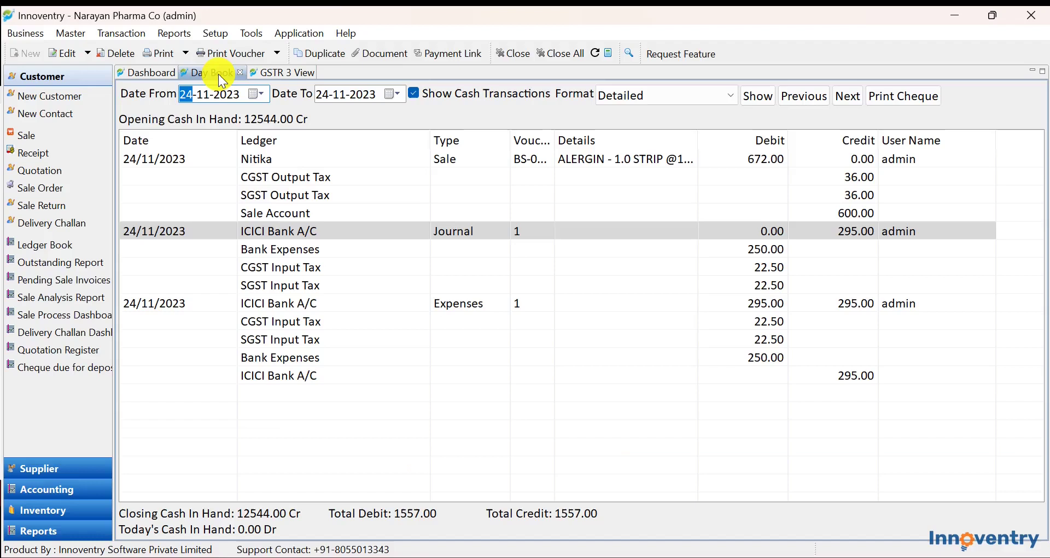
{"action": "left_click", "coordinate": [113, 32]}
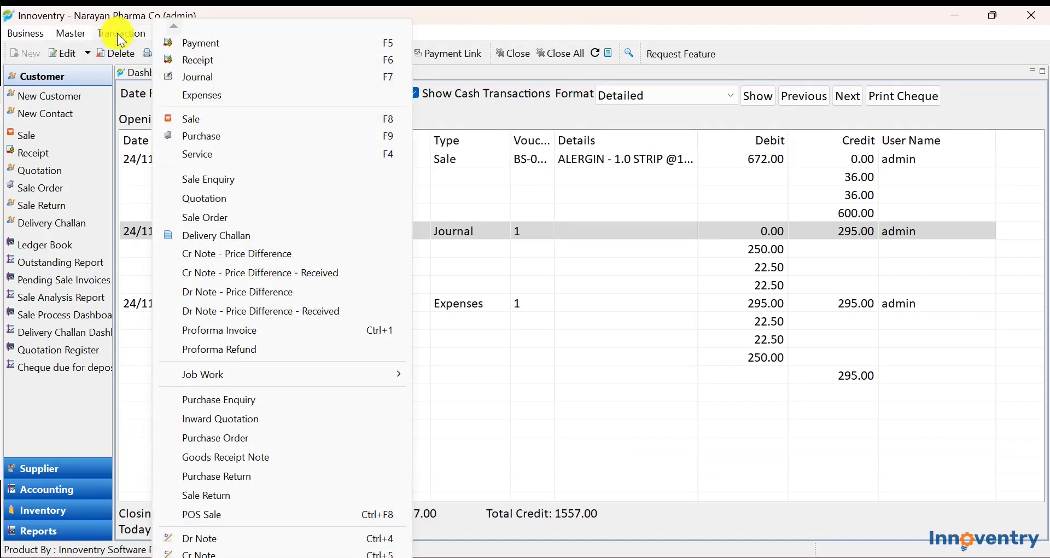
{"action": "left_click", "coordinate": [189, 76]}
{"action": "left_click", "coordinate": [337, 140]}
{"action": "type", "text": "bank"}
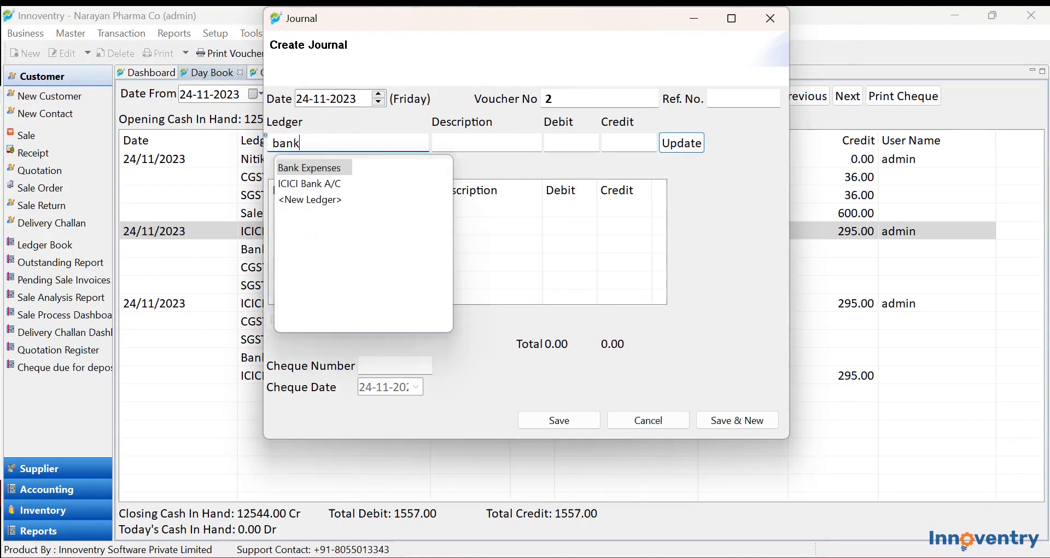
{"action": "key", "text": "Return"}
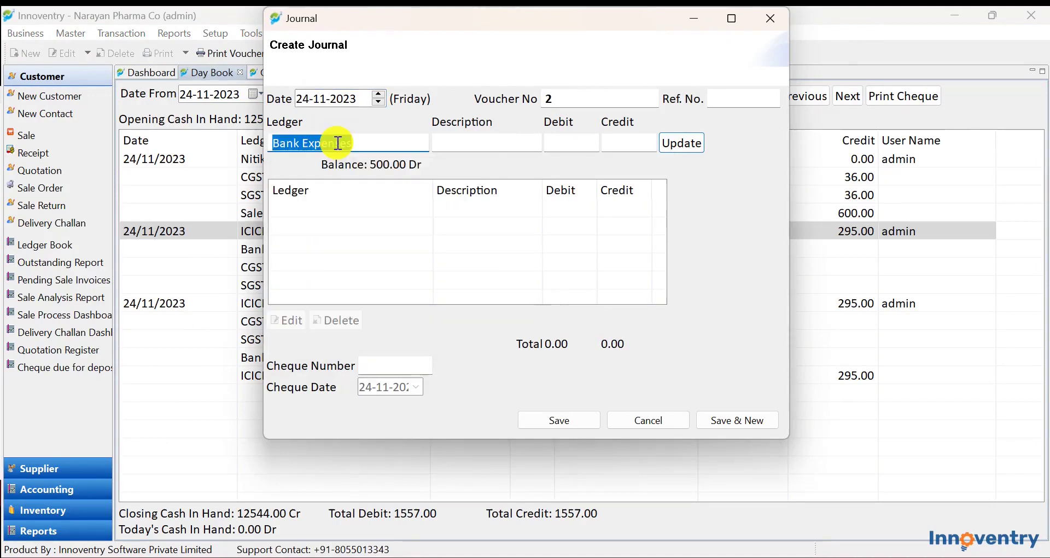
{"action": "left_click", "coordinate": [583, 142]}
{"action": "type", "text": "295"}
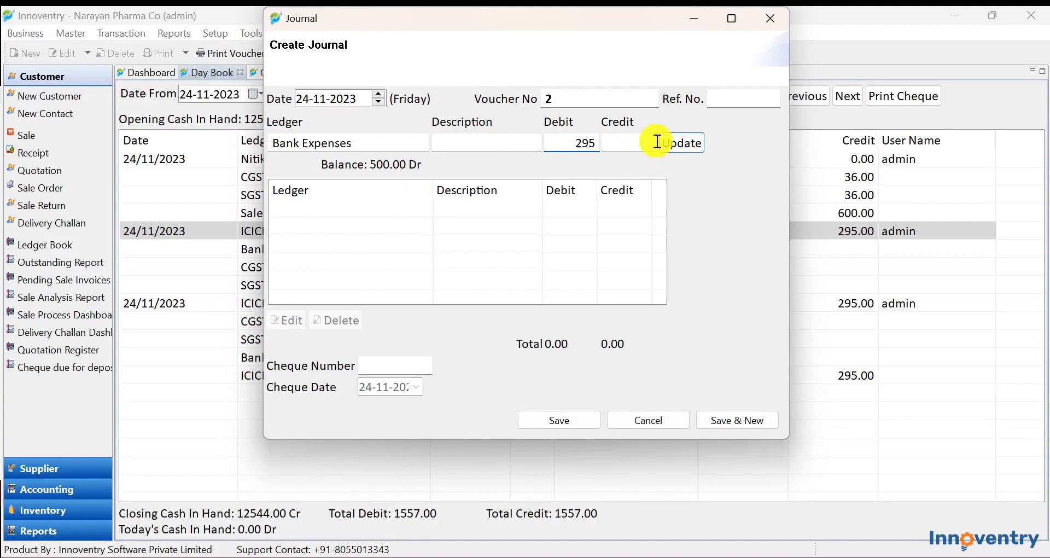
{"action": "left_click", "coordinate": [685, 145]}
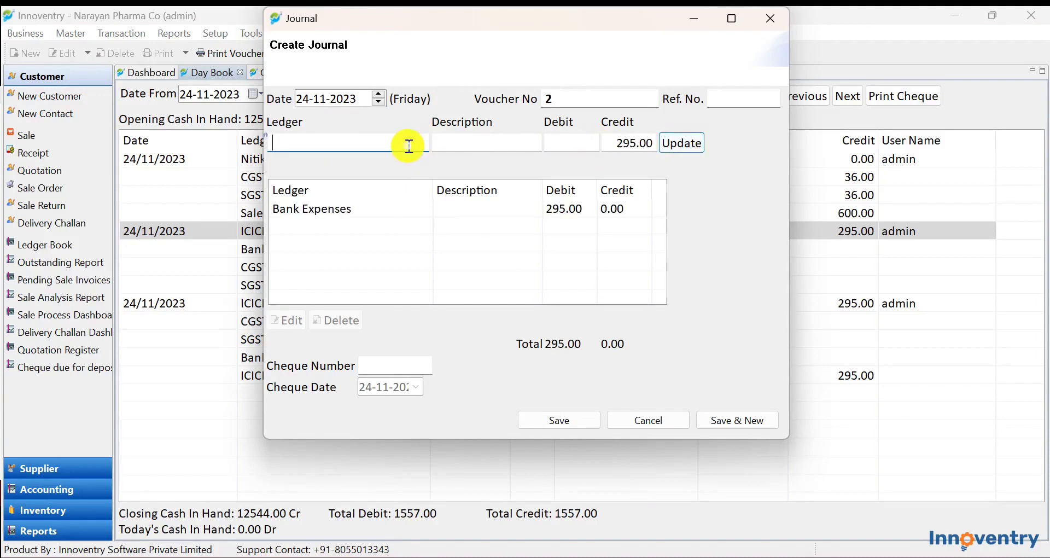
- Add an ICICI Bank A/C line with a credit of 295.00 and save the journal voucher
{"action": "type", "text": "ici"}
{"action": "key", "text": "Return"}
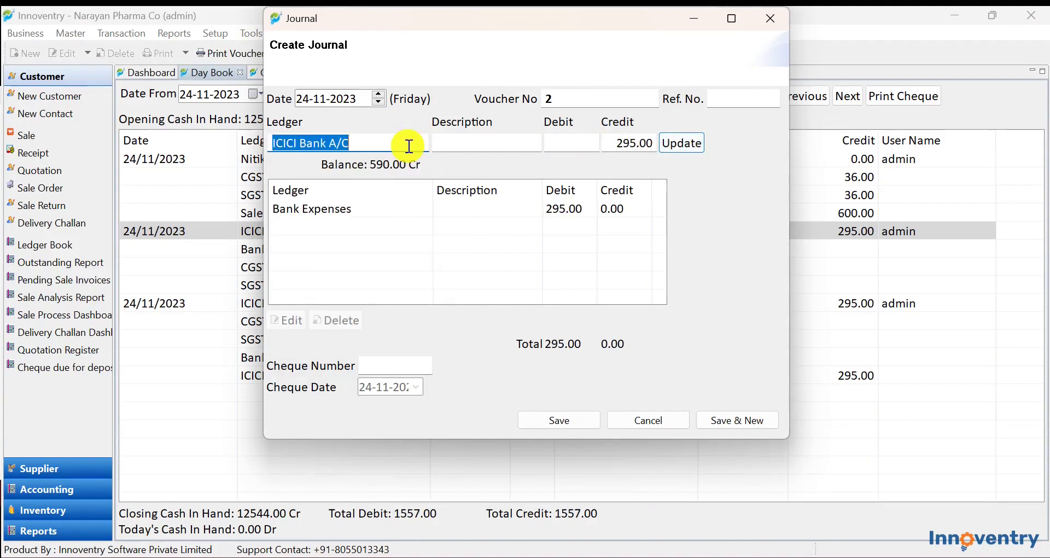
{"action": "left_click", "coordinate": [684, 145]}
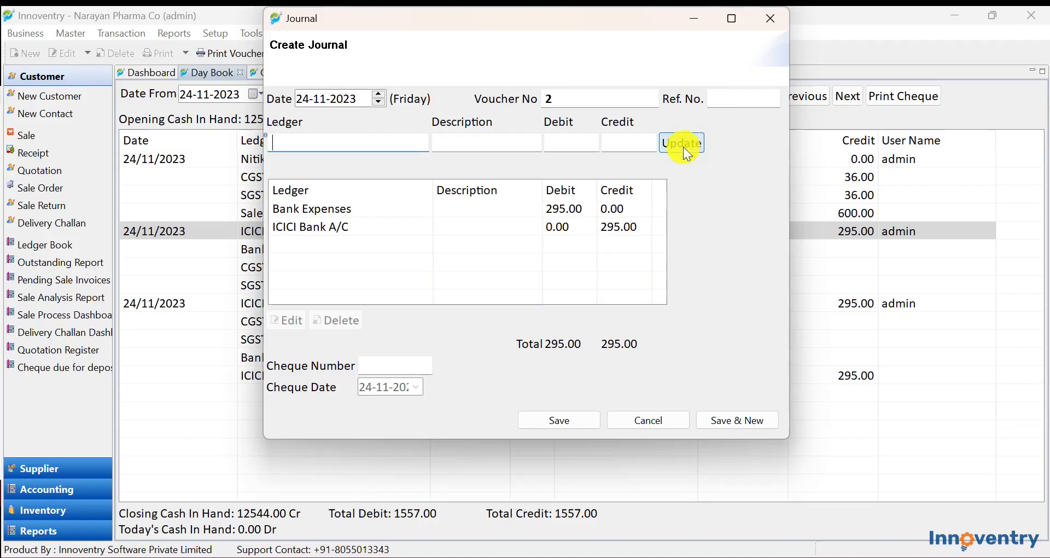
{"action": "left_click", "coordinate": [569, 420]}
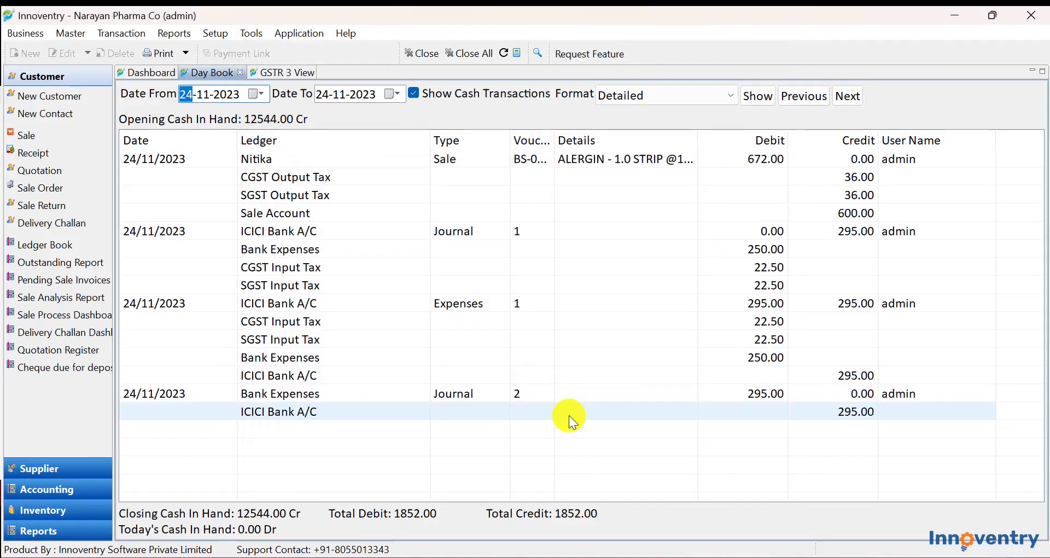